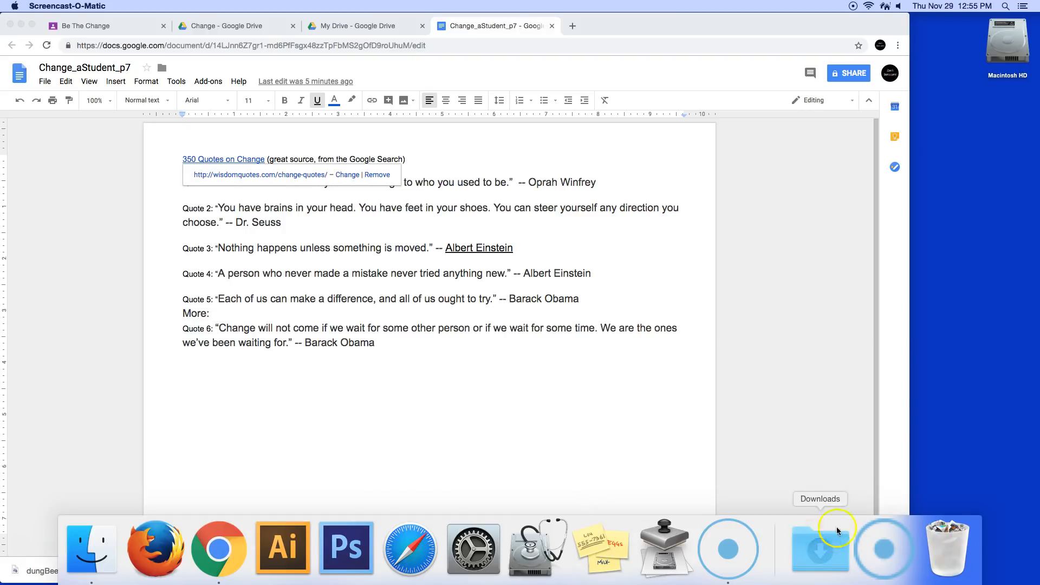
# Open a Finder window, go to Applications and launch Adobe Photoshop CS6 from its folder
pyautogui.click(972, 196)
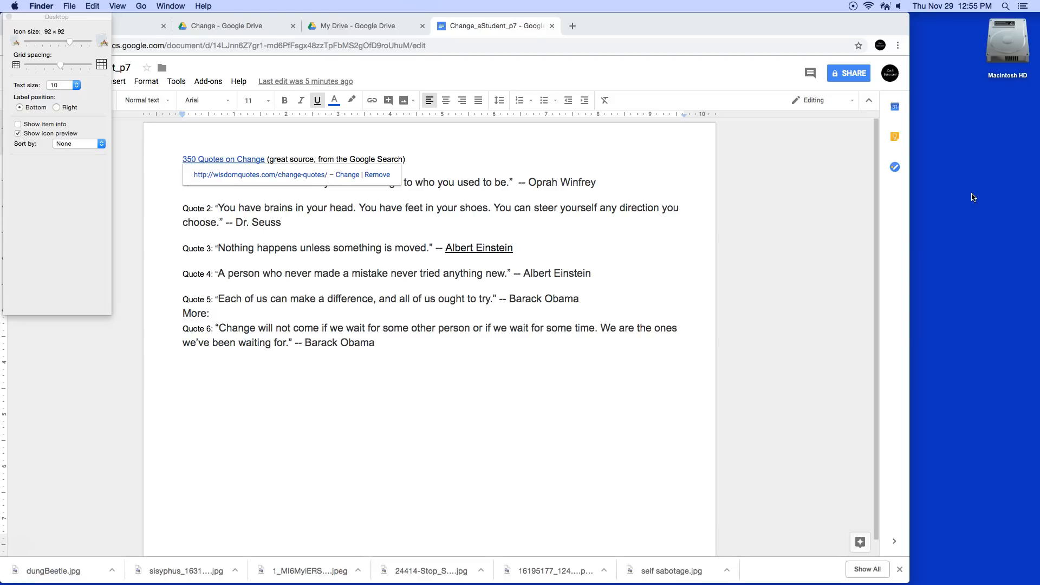
pyautogui.press('super+n')
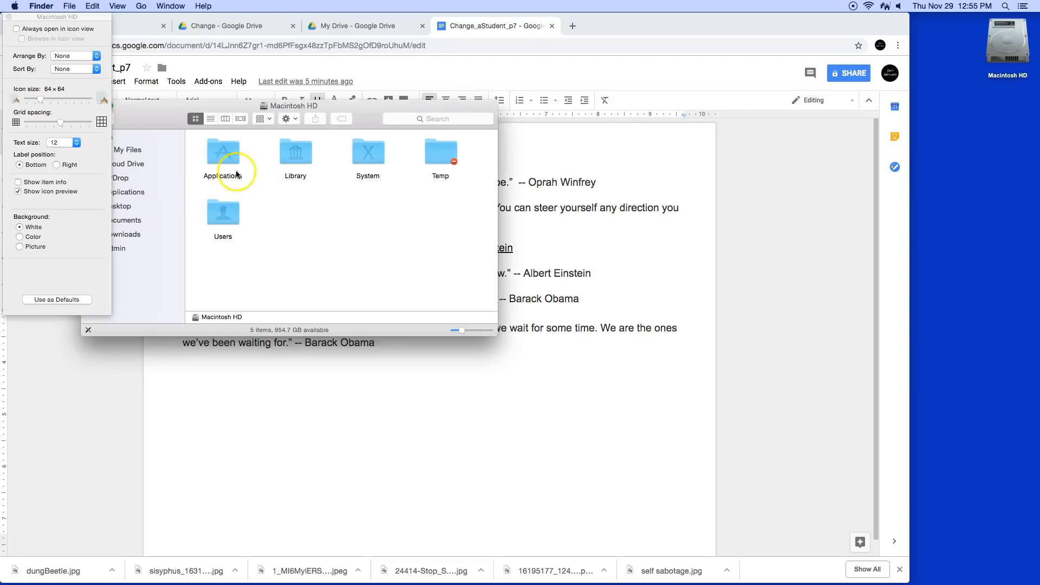
pyautogui.moveTo(163, 106); pyautogui.dragTo(256, 118)
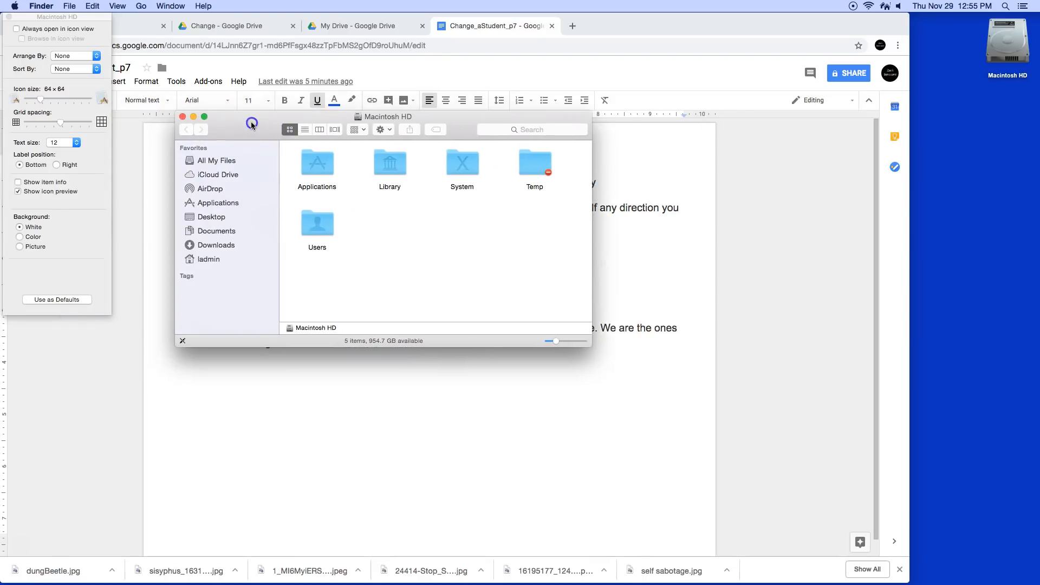
pyautogui.click(207, 205)
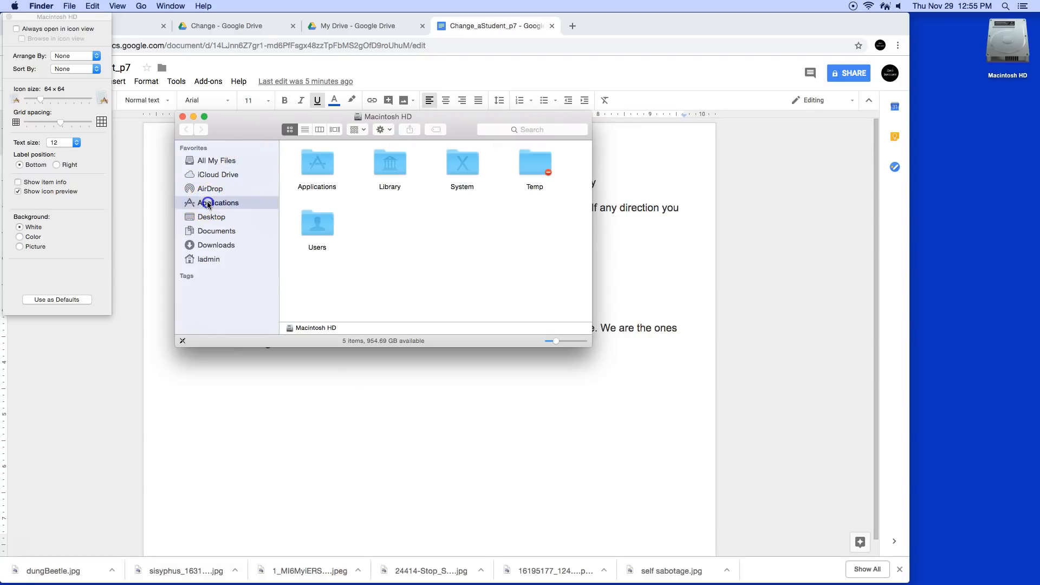
pyautogui.click(306, 215)
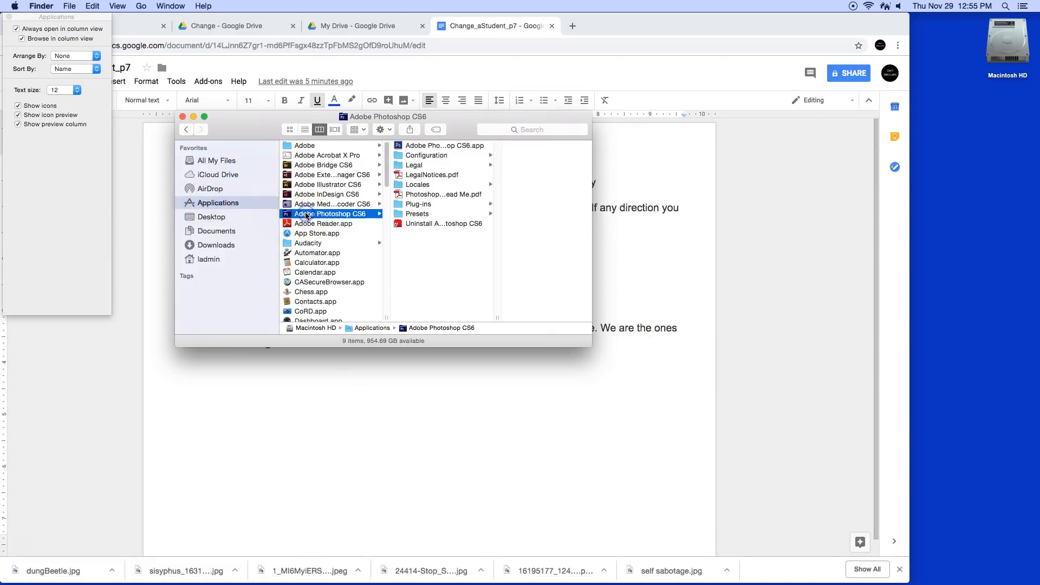
pyautogui.doubleClick(421, 147)
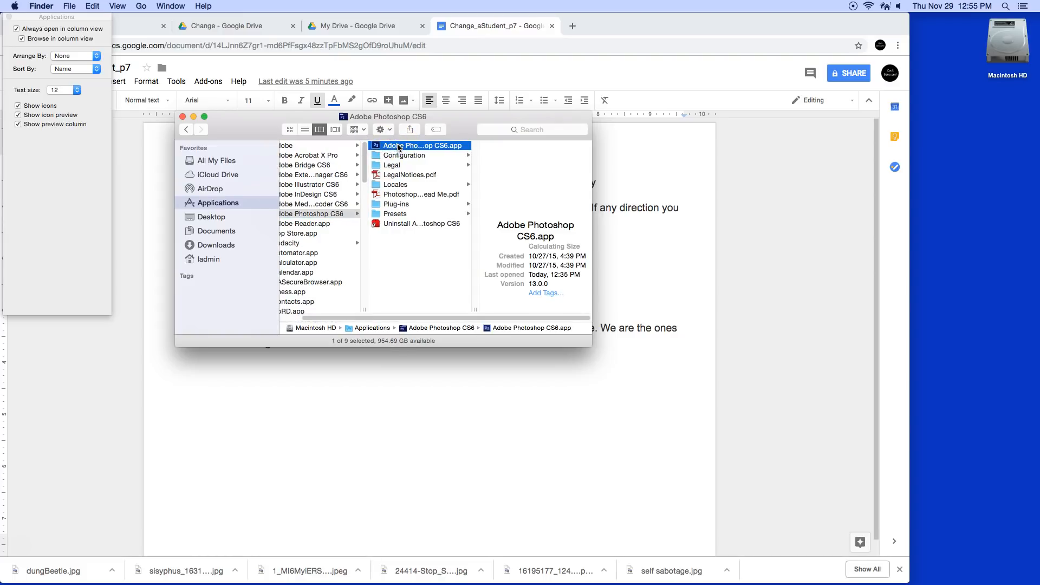
# Return to Chrome, search Google for "einstein" in a new tab and open the large Albert Einstein portrait from the results
pyautogui.click(539, 466)
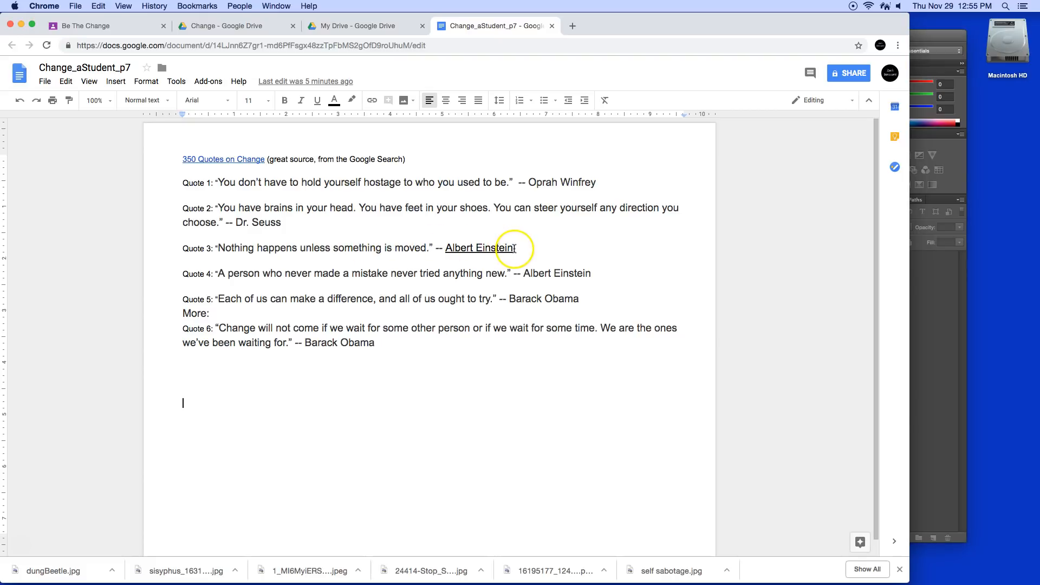
pyautogui.click(573, 27)
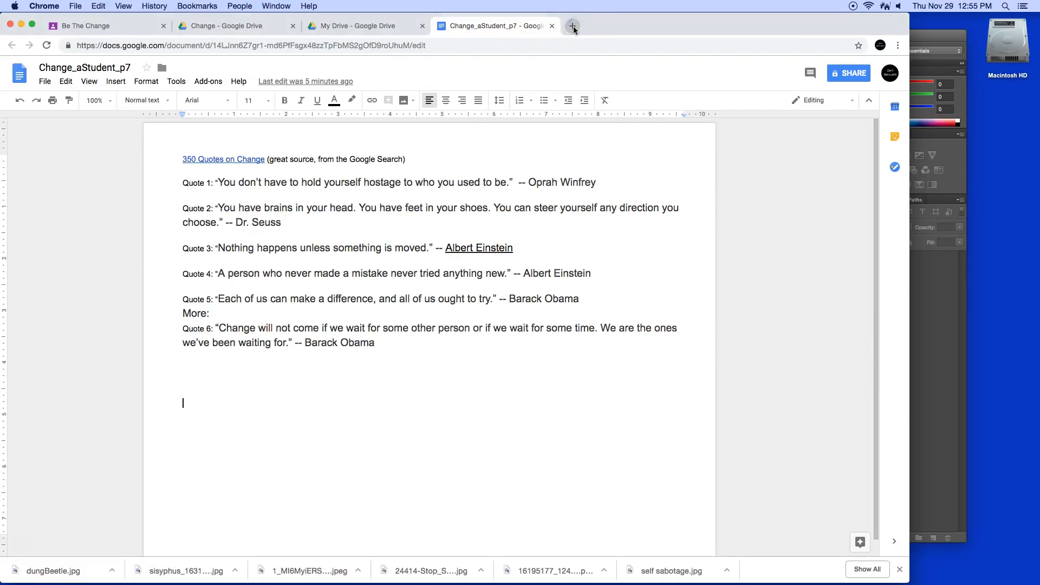
pyautogui.write('einstein')
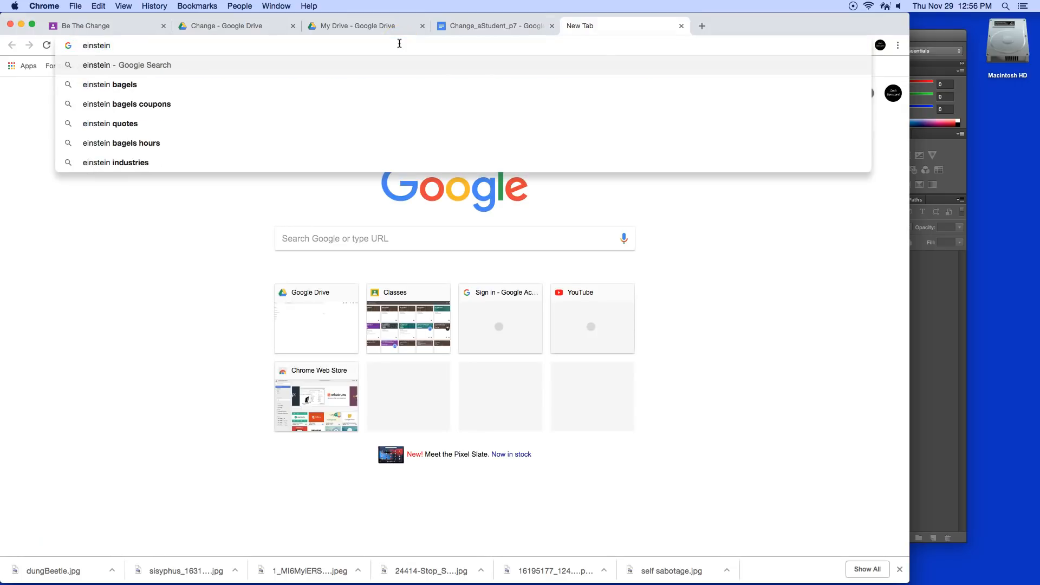
pyautogui.press('Return')
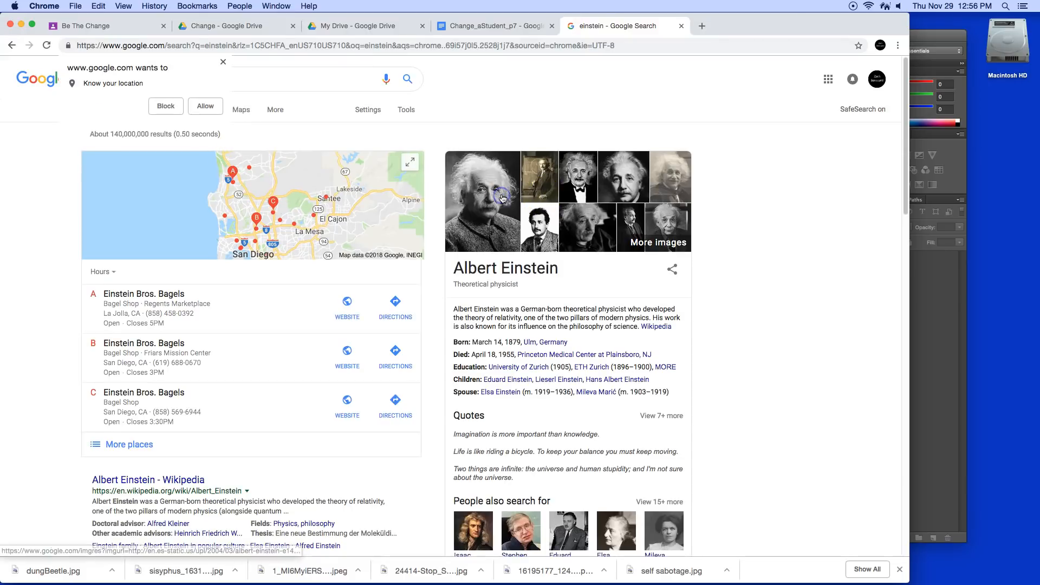
pyautogui.click(496, 201)
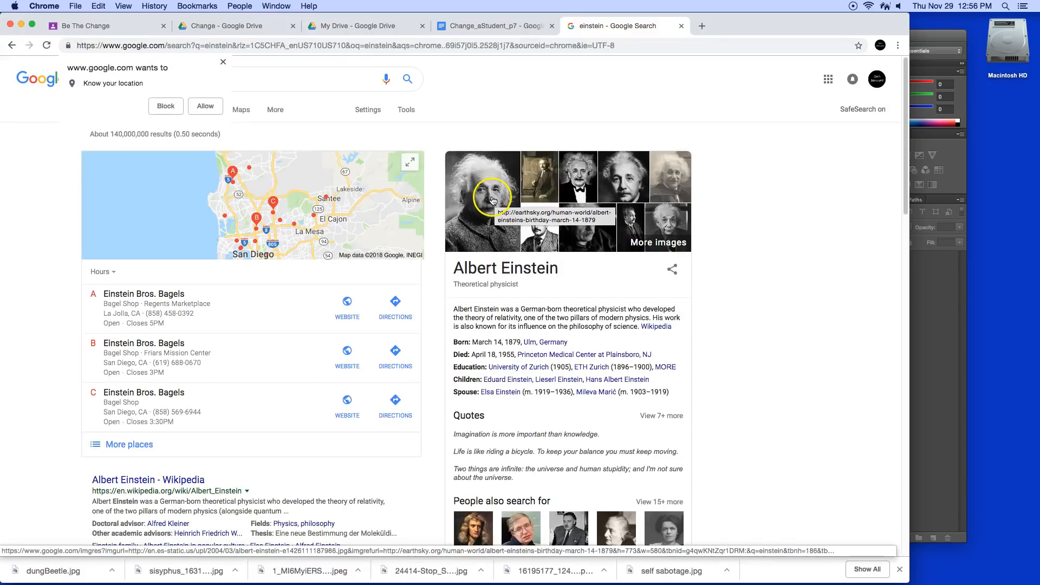
pyautogui.click(404, 226)
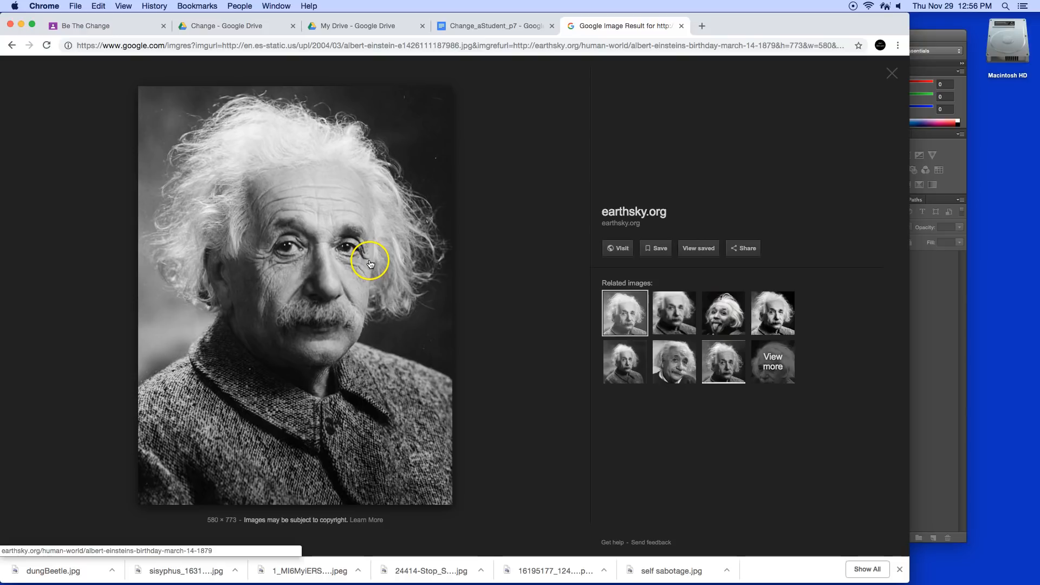
# Open the full-size Einstein portrait in its own browser tab and switch to it
pyautogui.rightClick(330, 222)
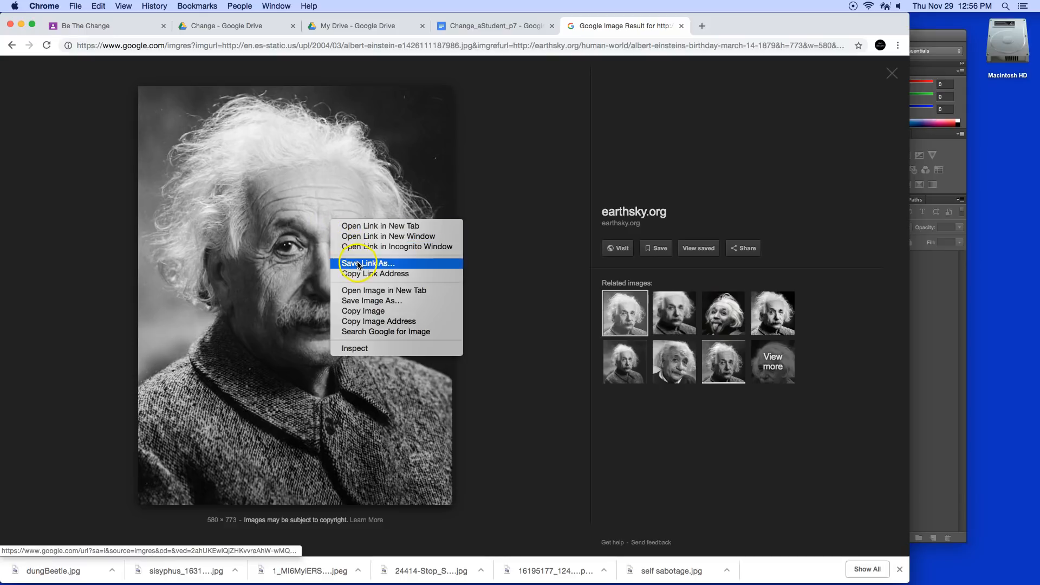
pyautogui.click(367, 291)
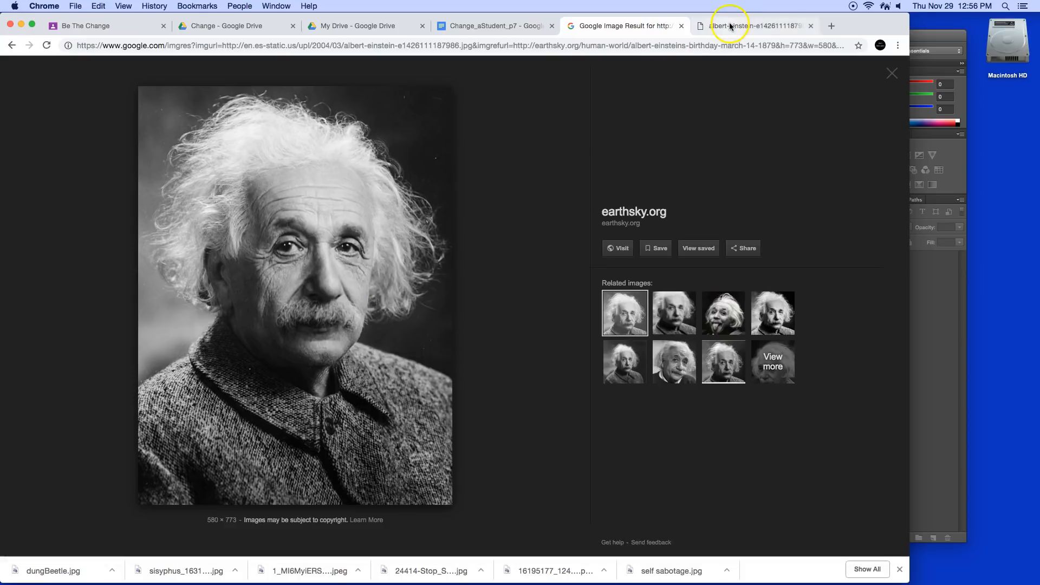
pyautogui.click(730, 27)
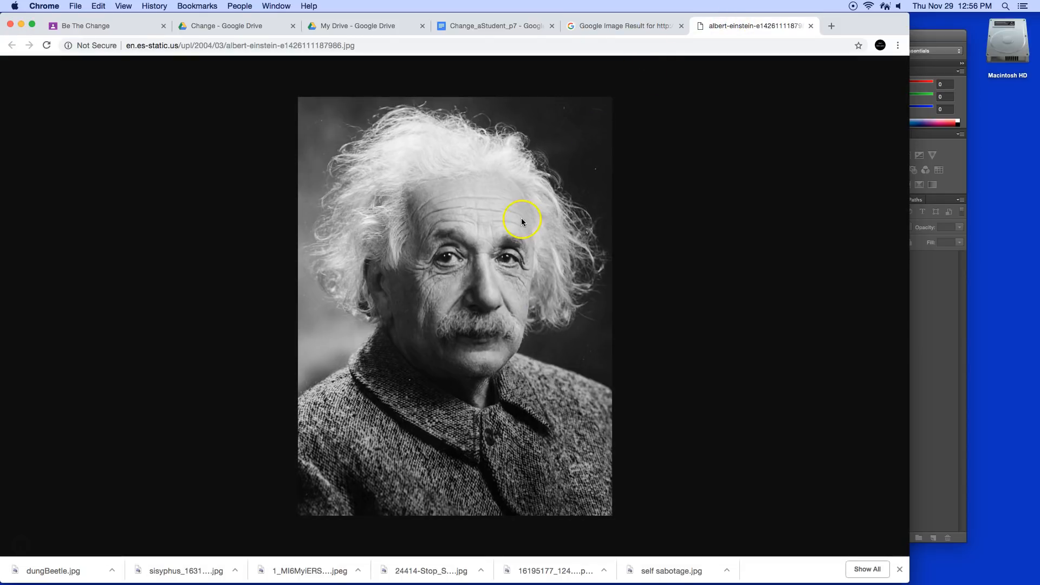
# Save the Einstein portrait to the Desktop as albert-einstein-e1426111187986.jpg and close the two image tabs
pyautogui.rightClick(490, 215)
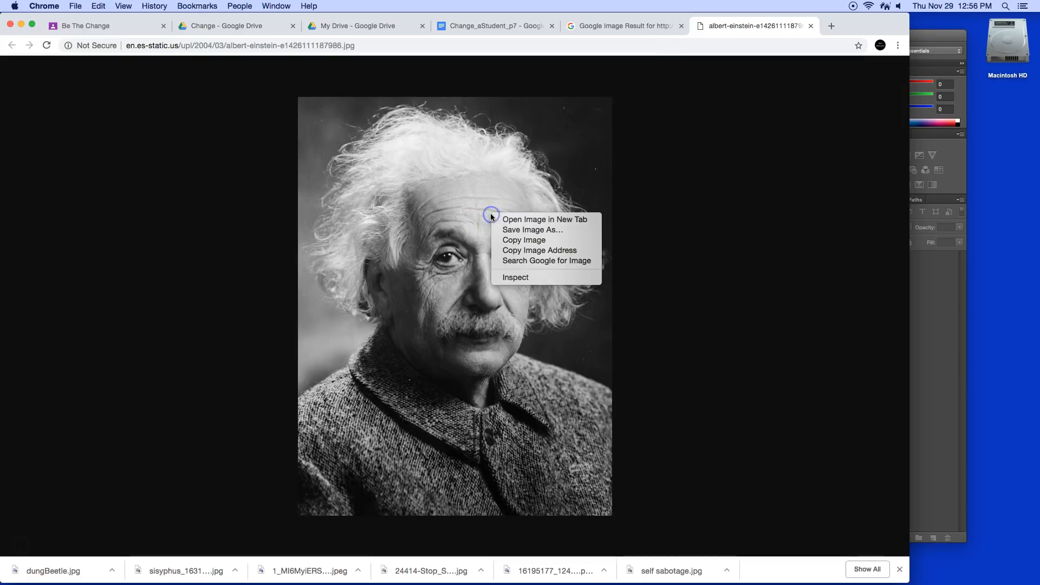
pyautogui.click(513, 230)
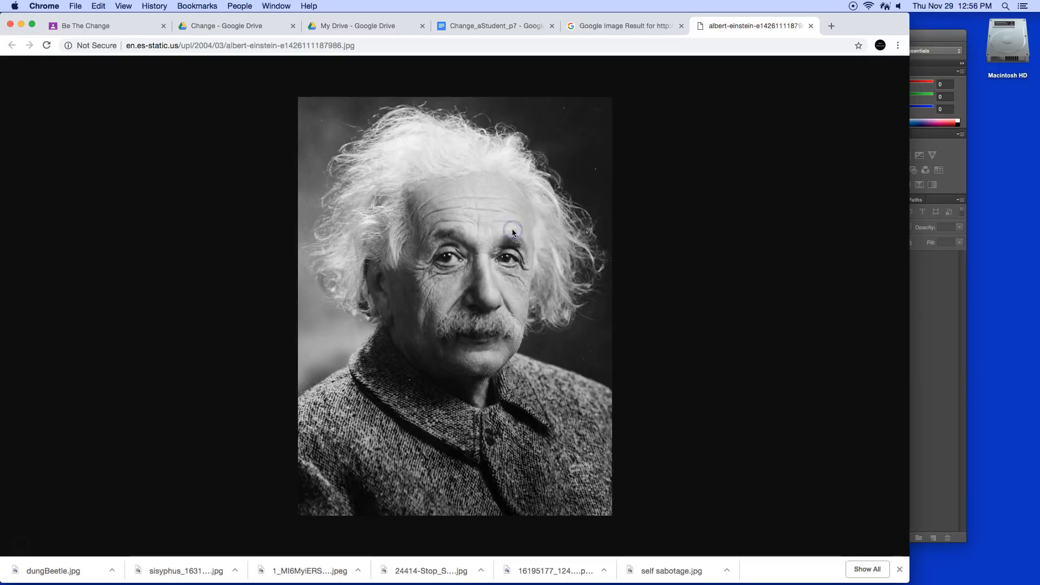
pyautogui.click(303, 179)
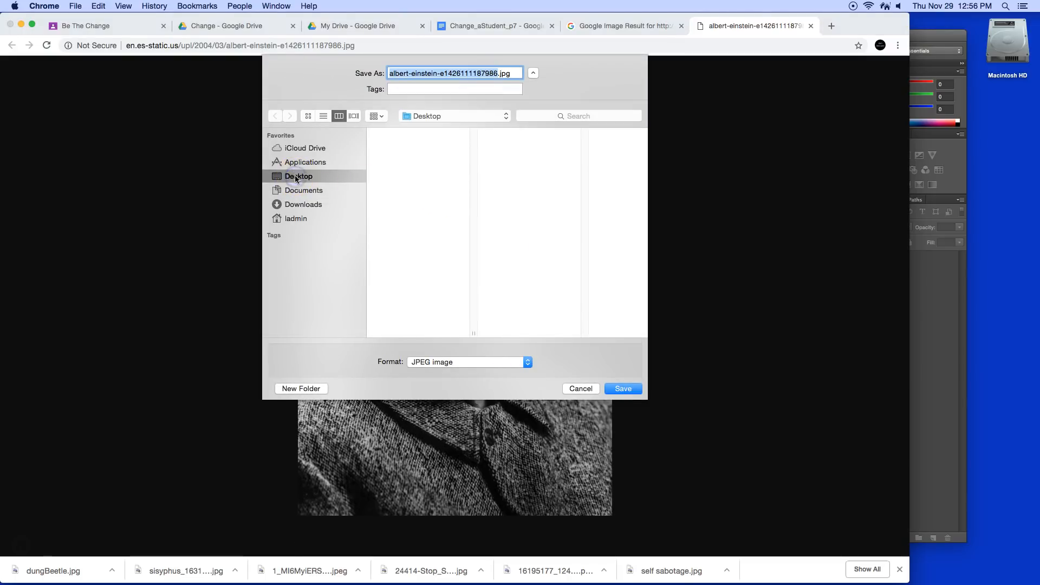
pyautogui.click(622, 388)
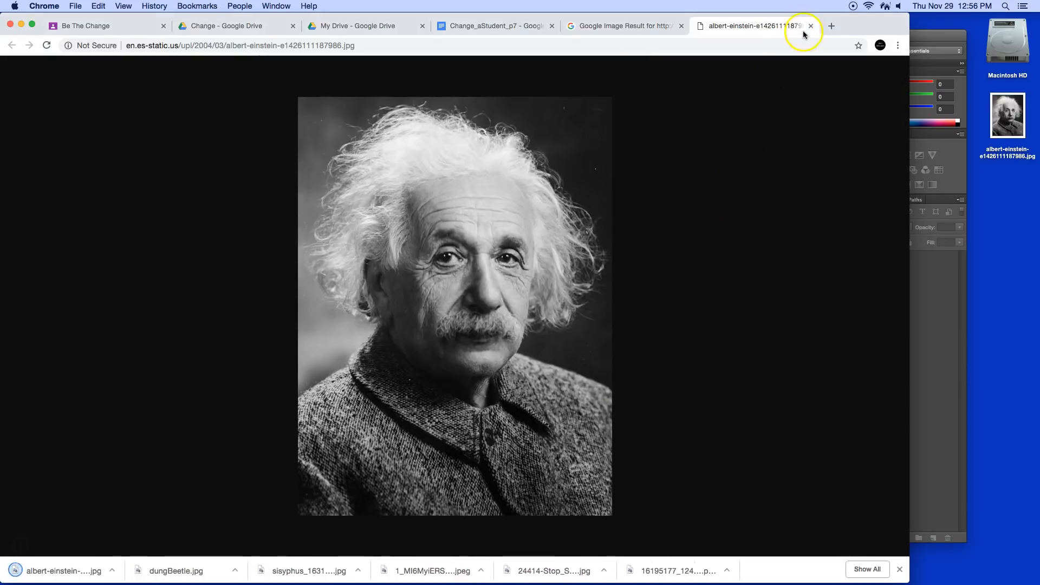
pyautogui.click(810, 26)
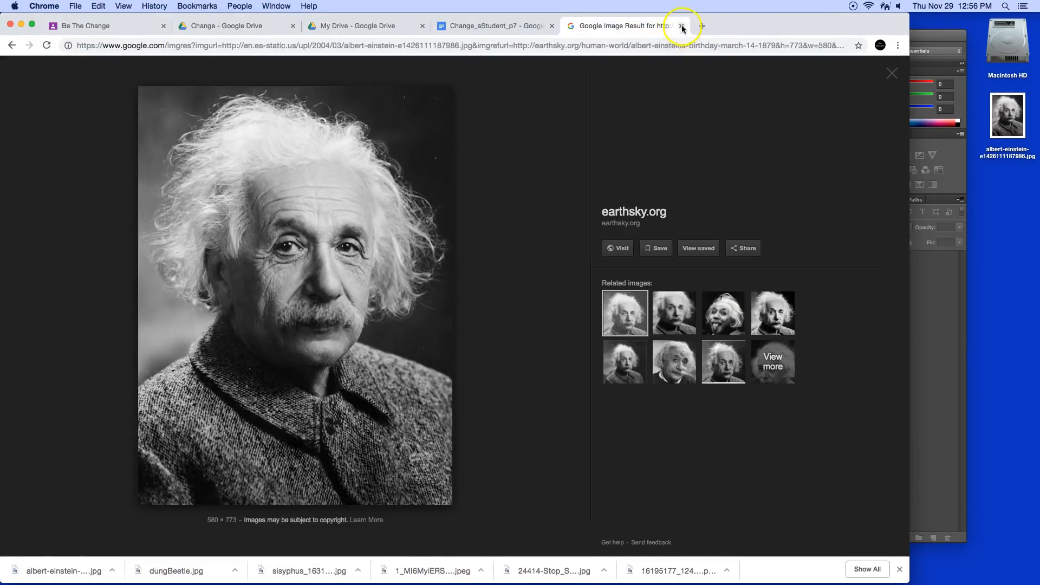
pyautogui.click(682, 26)
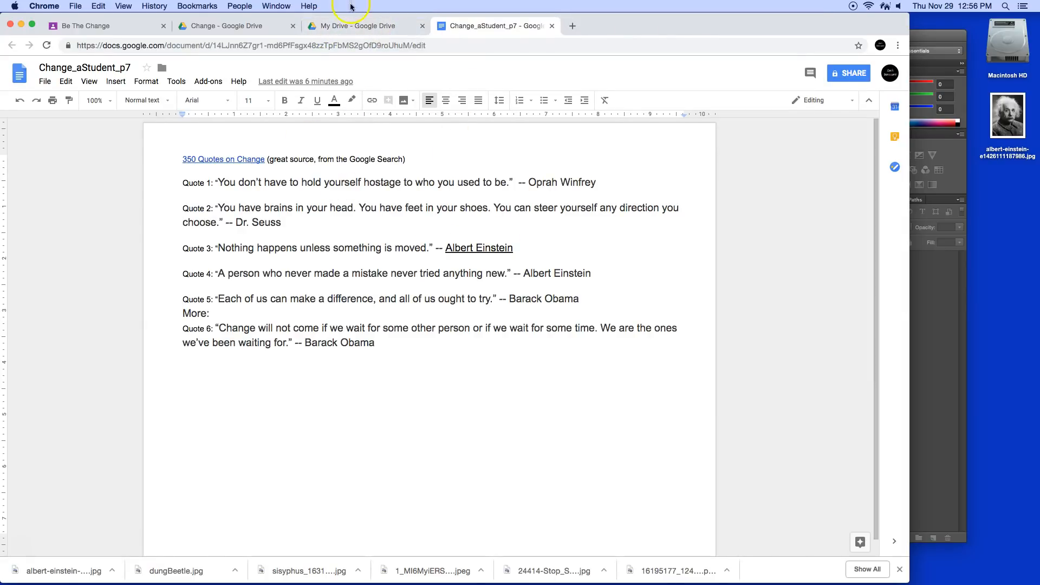
# Upload the Einstein image from the desktop to the Drive folder 7th Grade > MMD_aStudent_p7 > Change
pyautogui.click(340, 26)
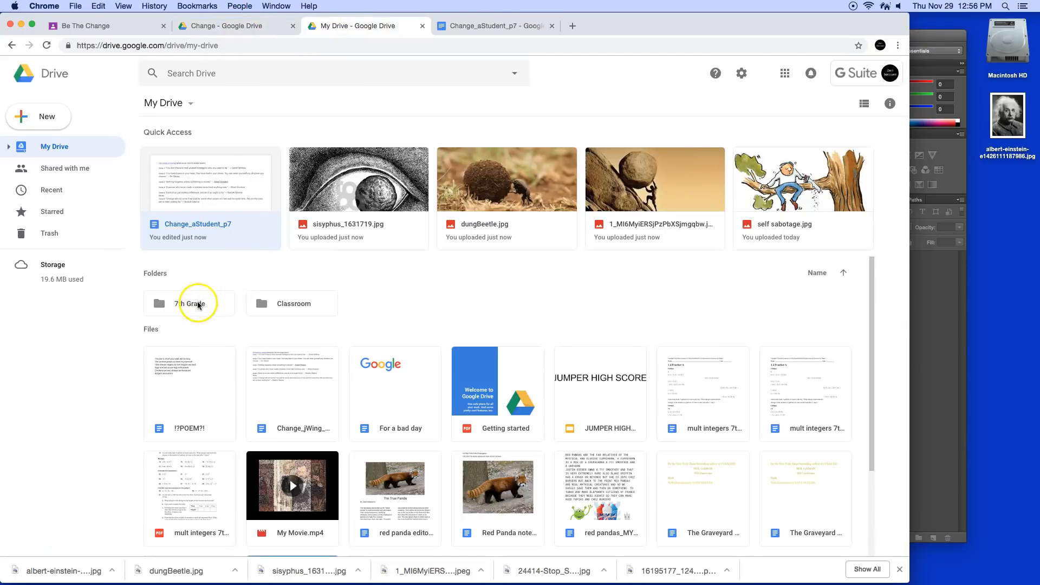
pyautogui.doubleClick(182, 304)
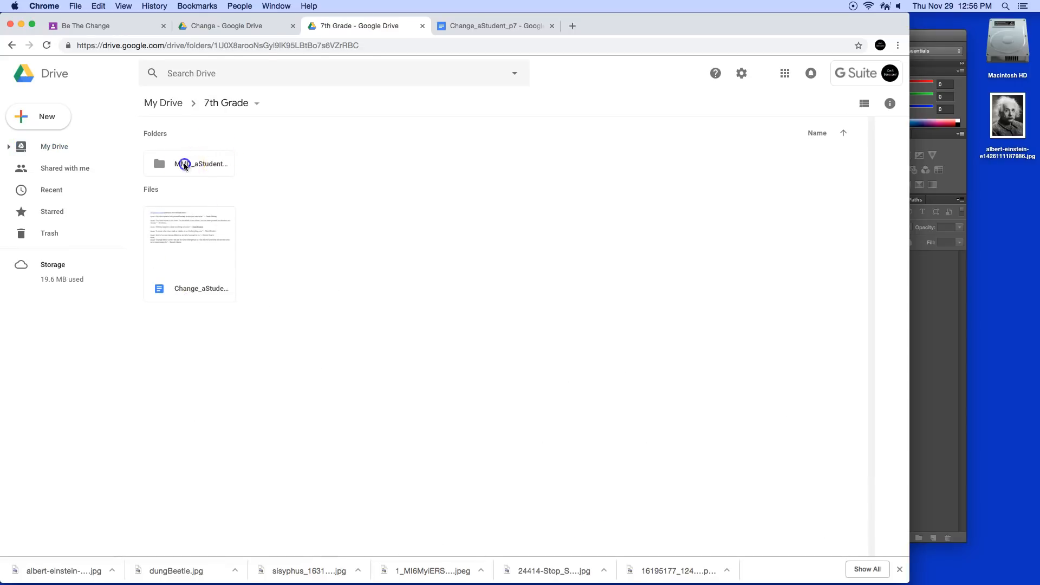
pyautogui.doubleClick(185, 165)
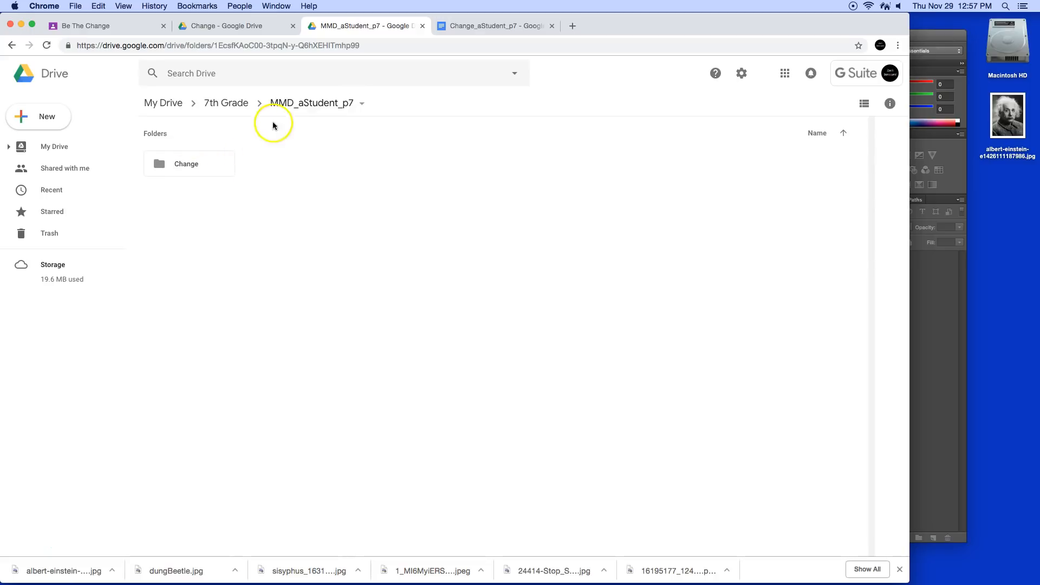
pyautogui.doubleClick(157, 166)
pyautogui.moveTo(1010, 114); pyautogui.dragTo(400, 291)
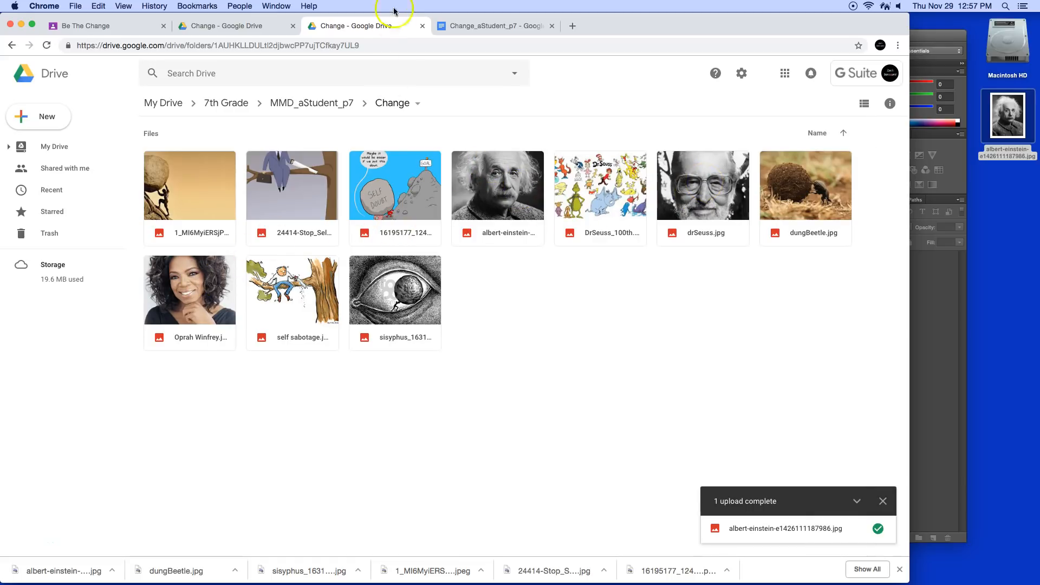
# Highlight the Quote 3 text in the Change_aStudent_p7 document, and return to the Change folder in Drive
pyautogui.click(457, 28)
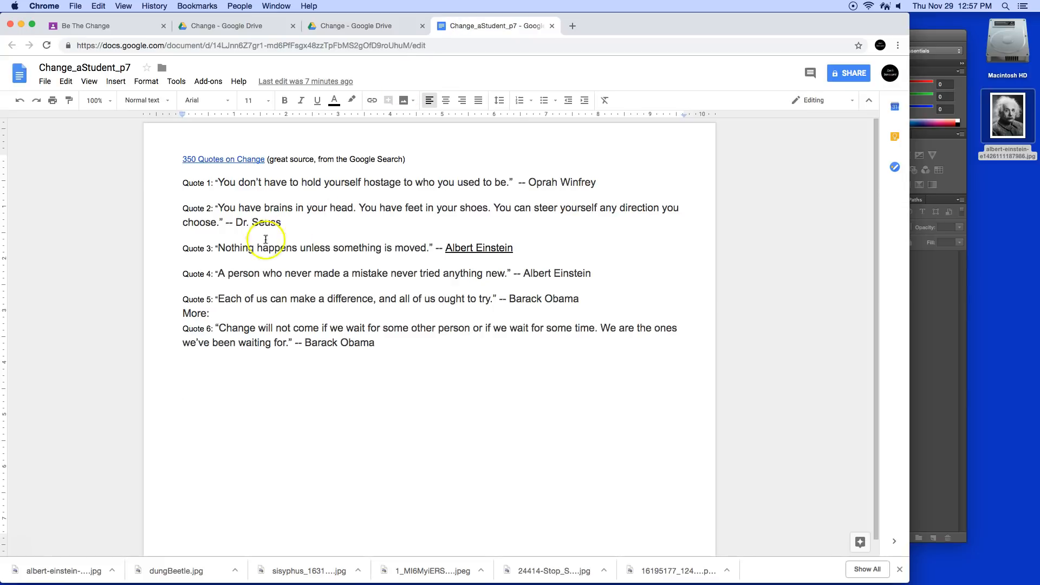
pyautogui.moveTo(215, 247); pyautogui.dragTo(424, 247)
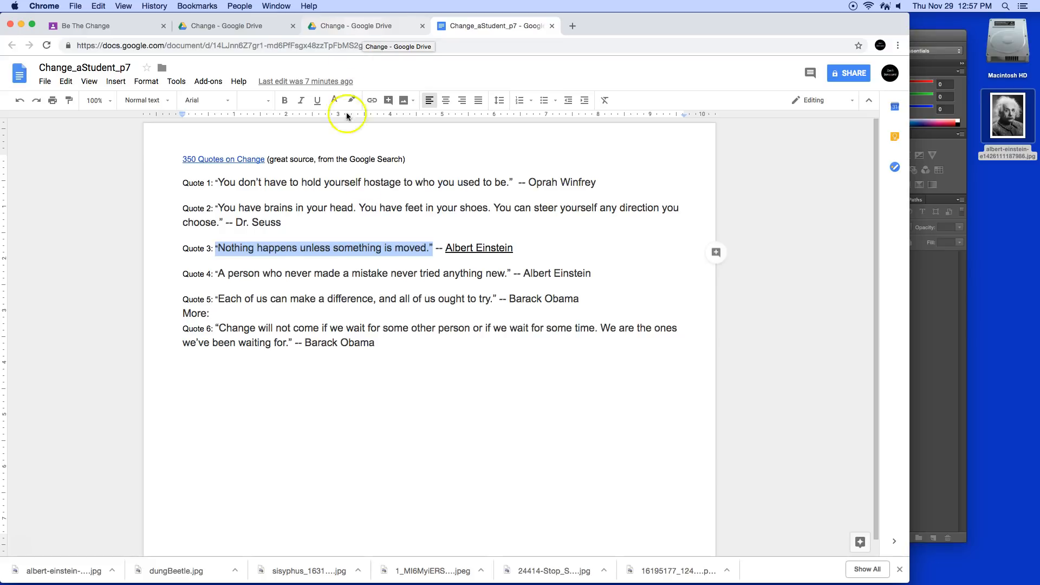
pyautogui.click(356, 27)
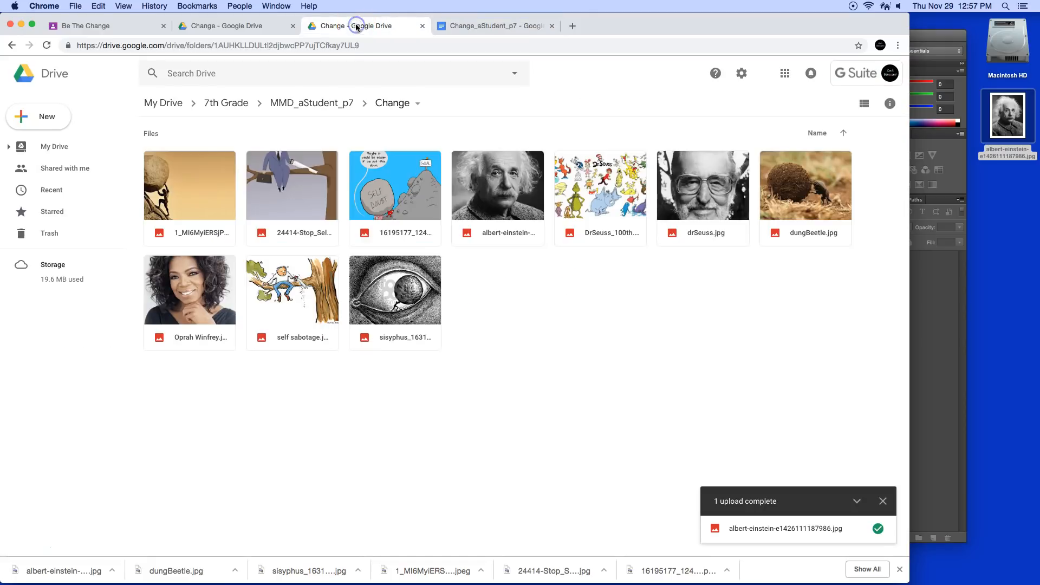
# Move albert-einstein-e1426111187986.jpg from the desktop to the Trash
pyautogui.click(1001, 122)
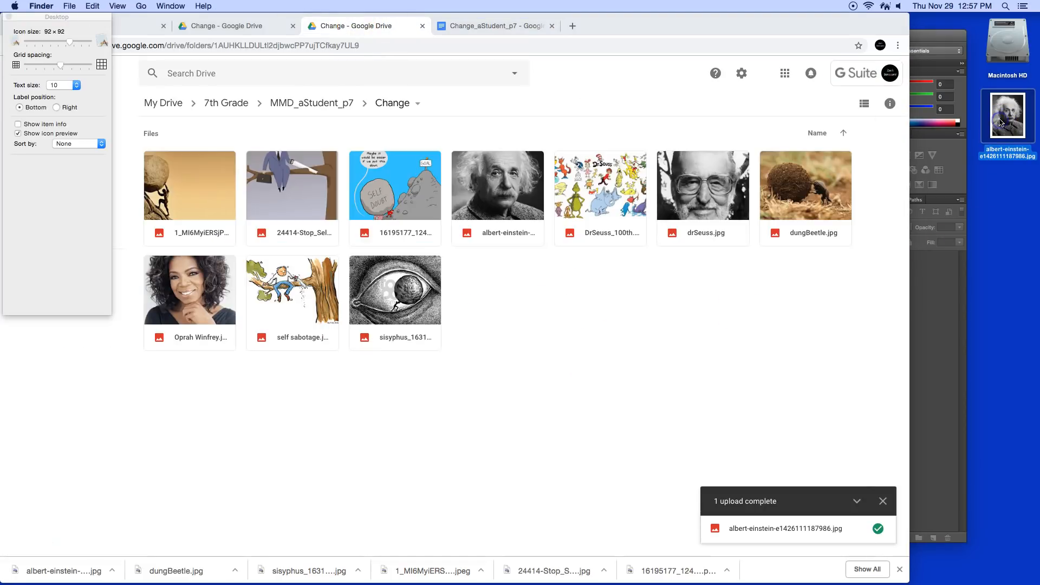
pyautogui.press('super+BackSpace')
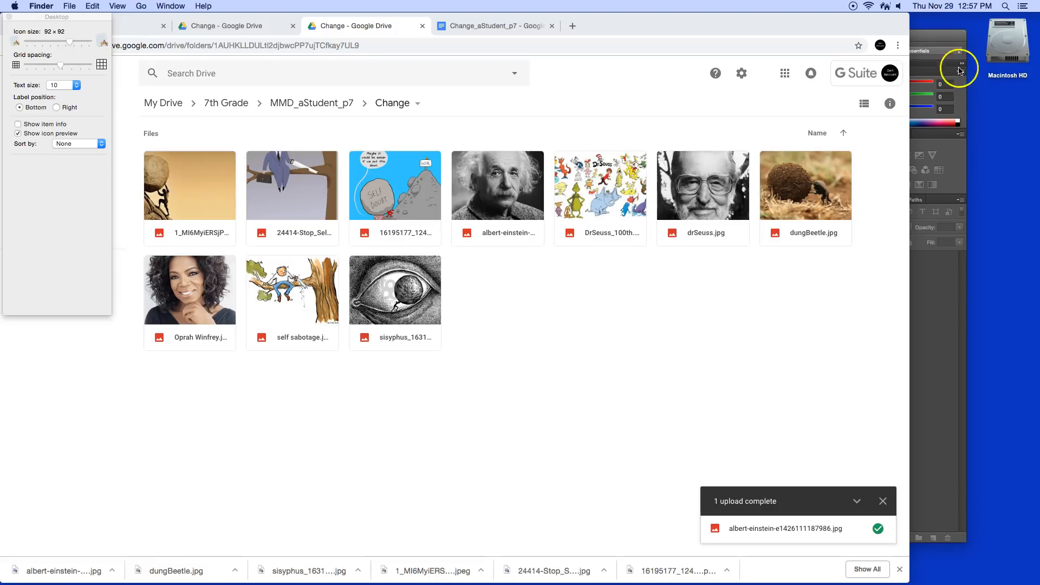
# Move the Photoshop window off the exposed desktop area and bring the Chrome window back in front of it
pyautogui.click(965, 157)
pyautogui.moveTo(968, 158); pyautogui.dragTo(736, 158)
pyautogui.click(975, 160)
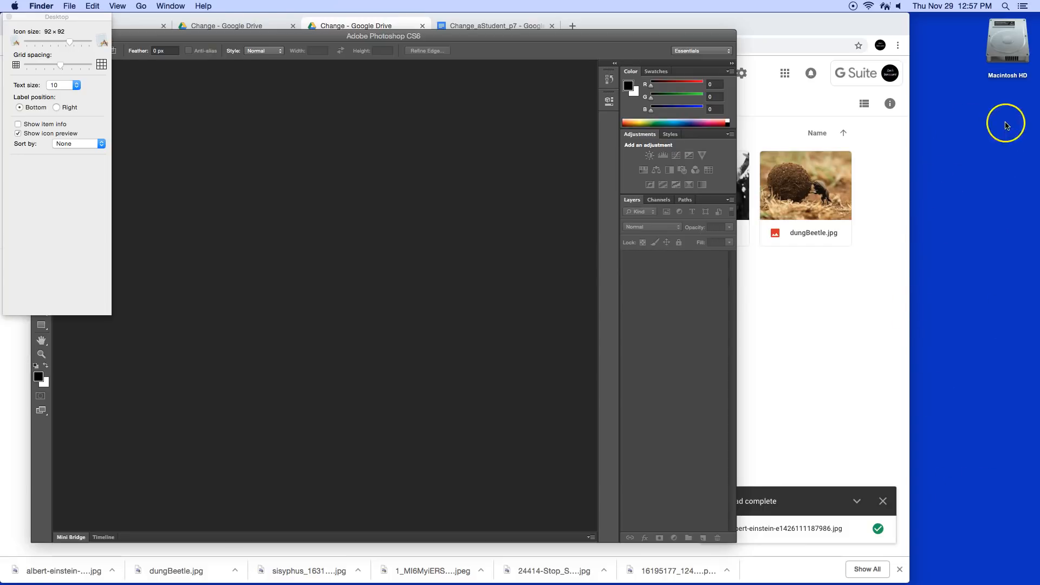
pyautogui.click(822, 317)
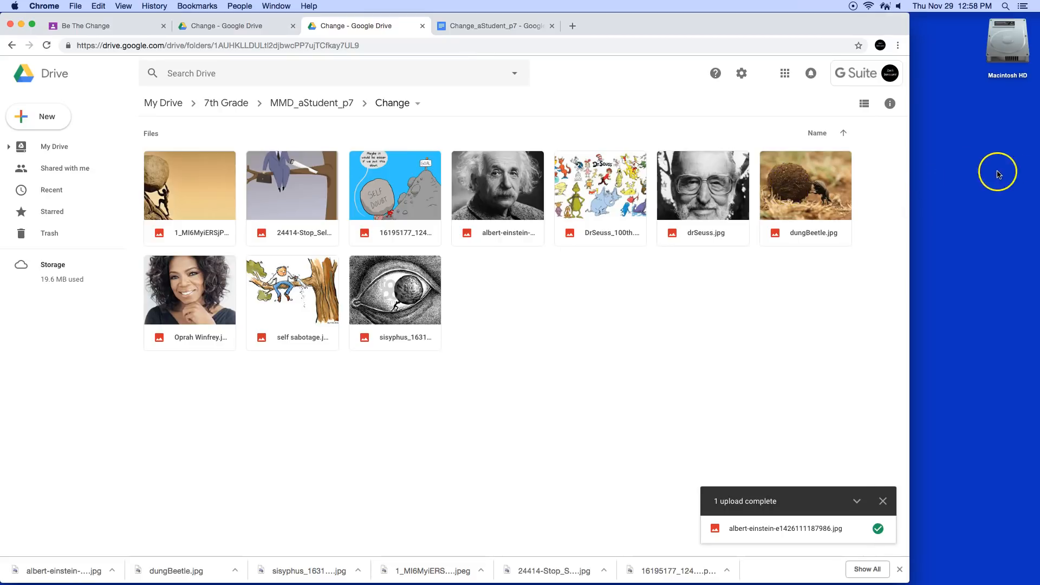
# Review the quotes in the Change_aStudent_p7 document, and select dungBeetle.jpg in the Drive Change folder
pyautogui.click(458, 26)
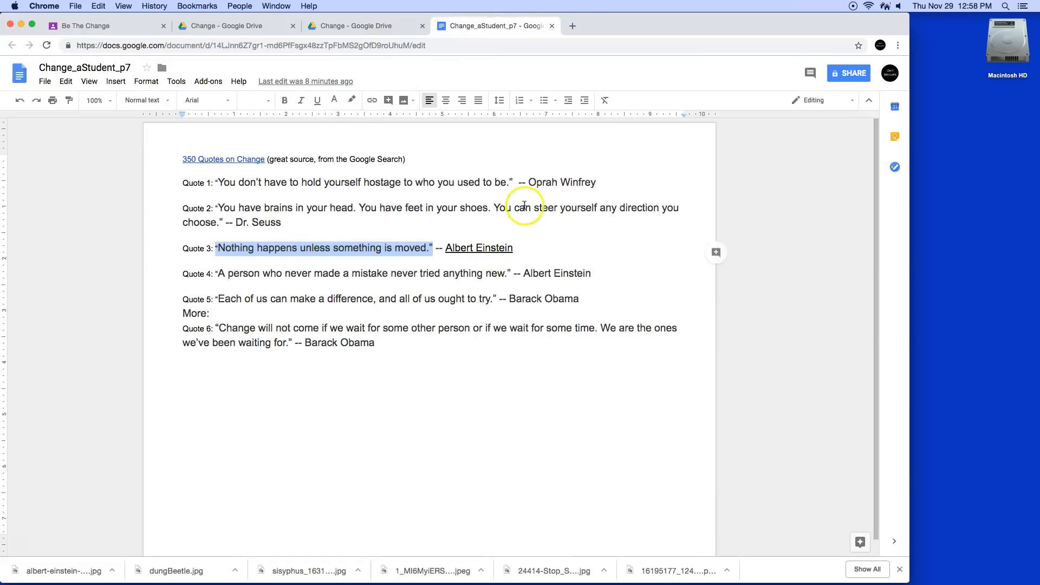
pyautogui.click(330, 26)
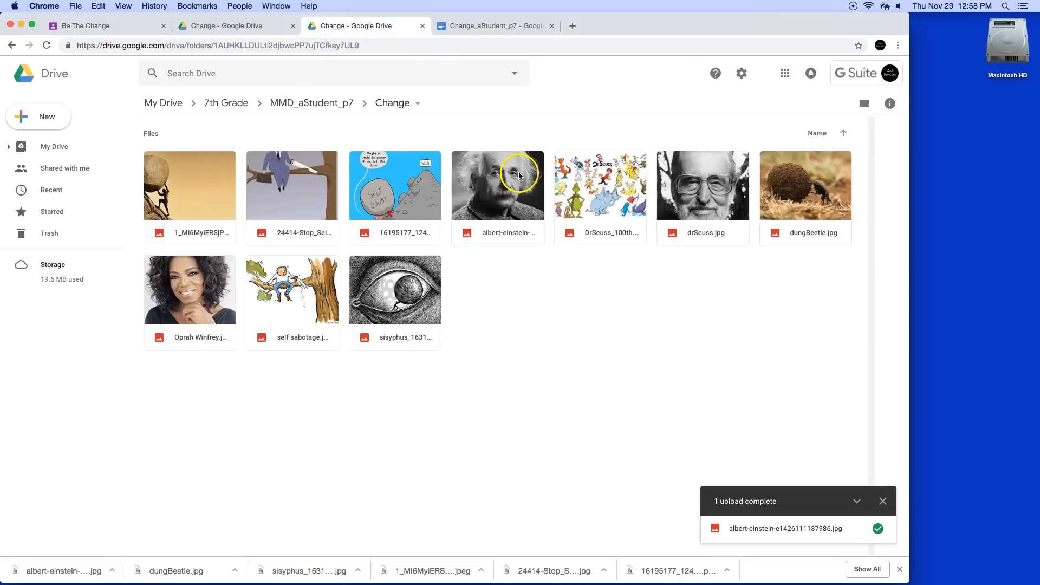
pyautogui.click(796, 196)
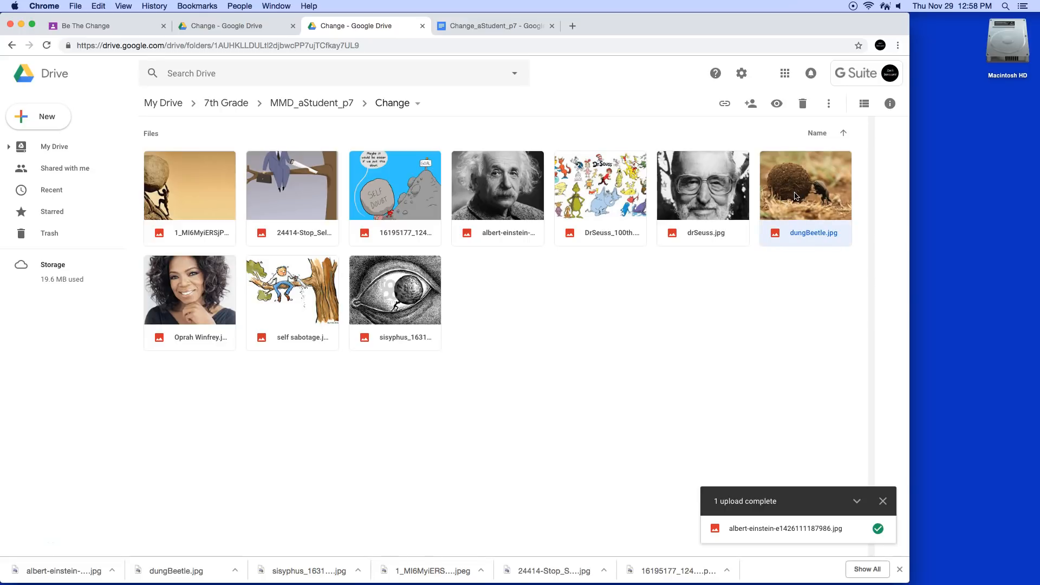
# Download dungBeetle.jpg and the albert-einstein image from the Drive Change folder
pyautogui.press('super+c')
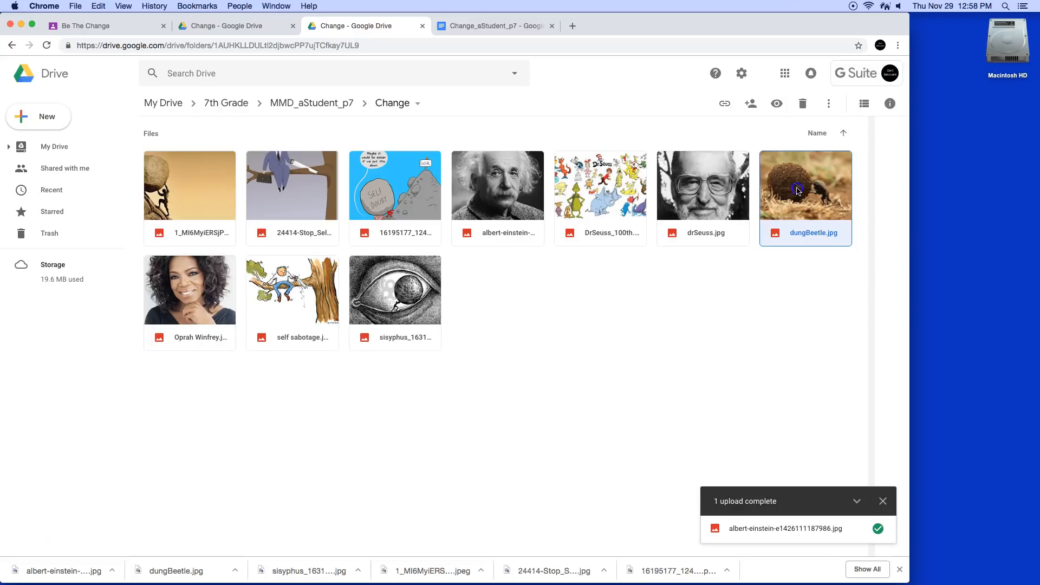
pyautogui.rightClick(796, 189)
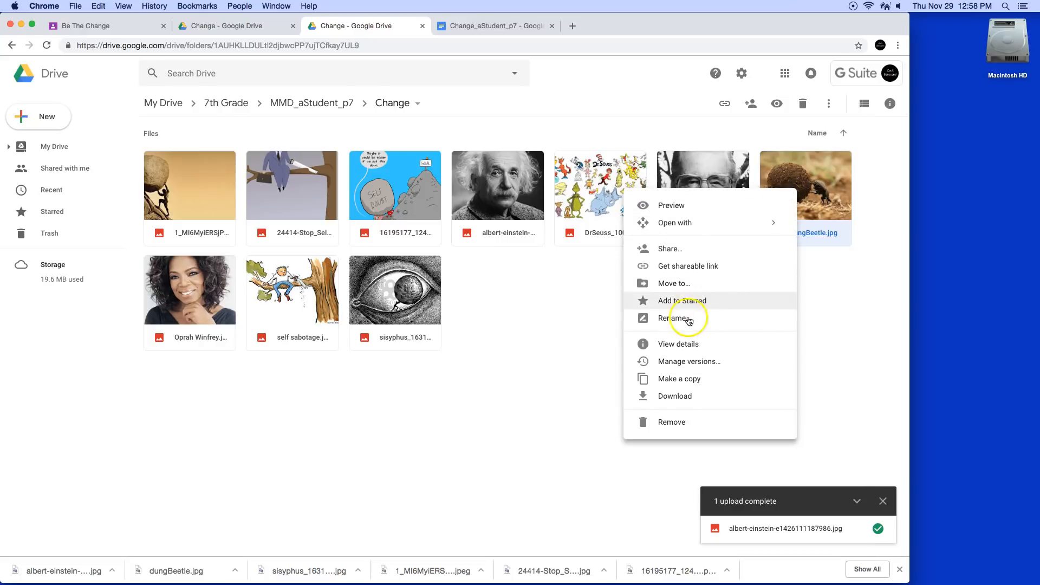
pyautogui.rightClick(688, 398)
pyautogui.click(675, 397)
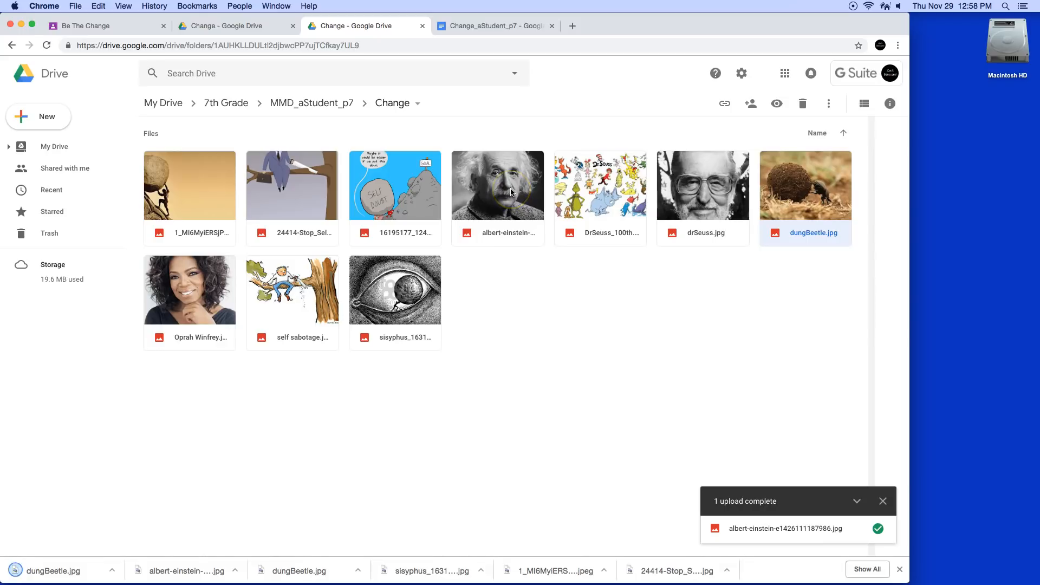
pyautogui.rightClick(510, 192)
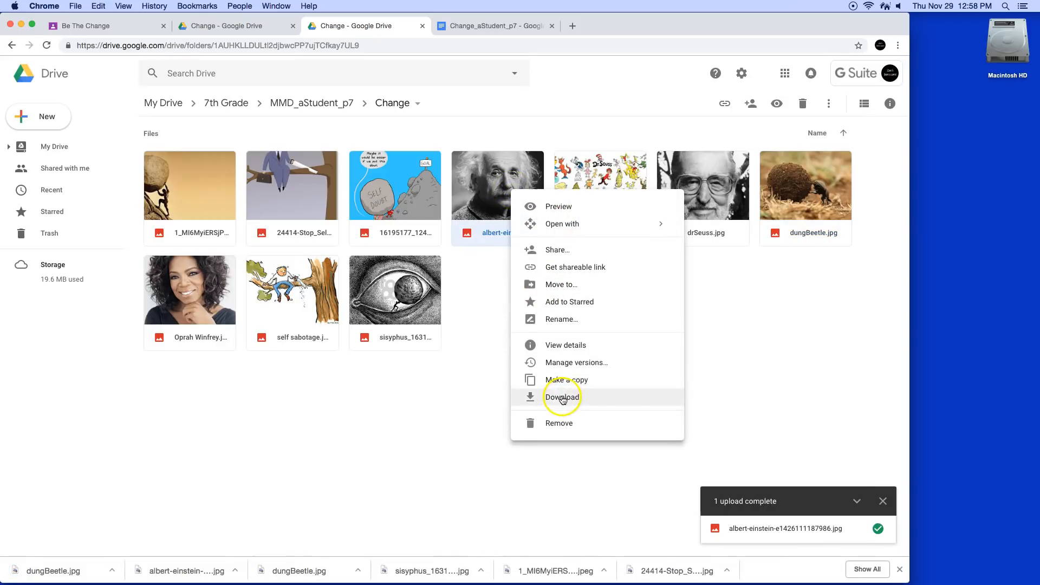
pyautogui.click(563, 399)
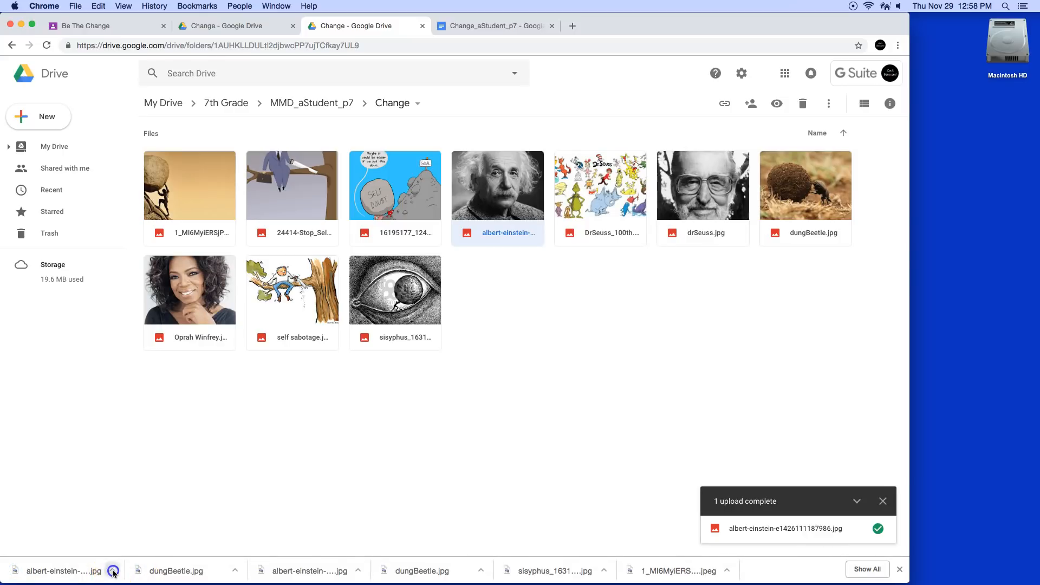
# Show the downloaded images in Finder, move albert-einstein-e1426111187986.jpg and dungBeetle.jpg to the desktop, and close the Downloads window
pyautogui.click(113, 572)
pyautogui.click(137, 556)
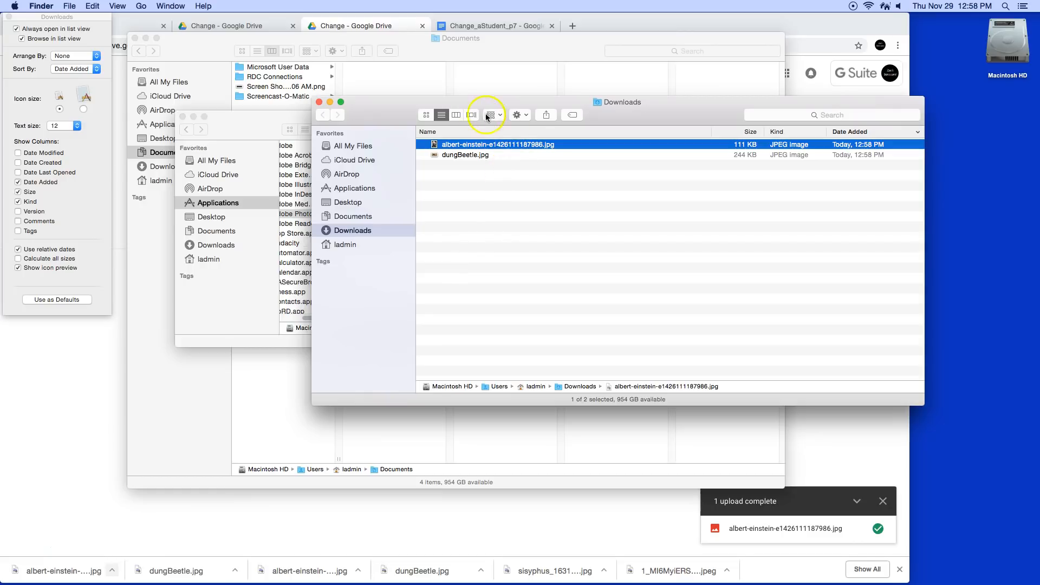
pyautogui.moveTo(454, 102); pyautogui.dragTo(400, 174)
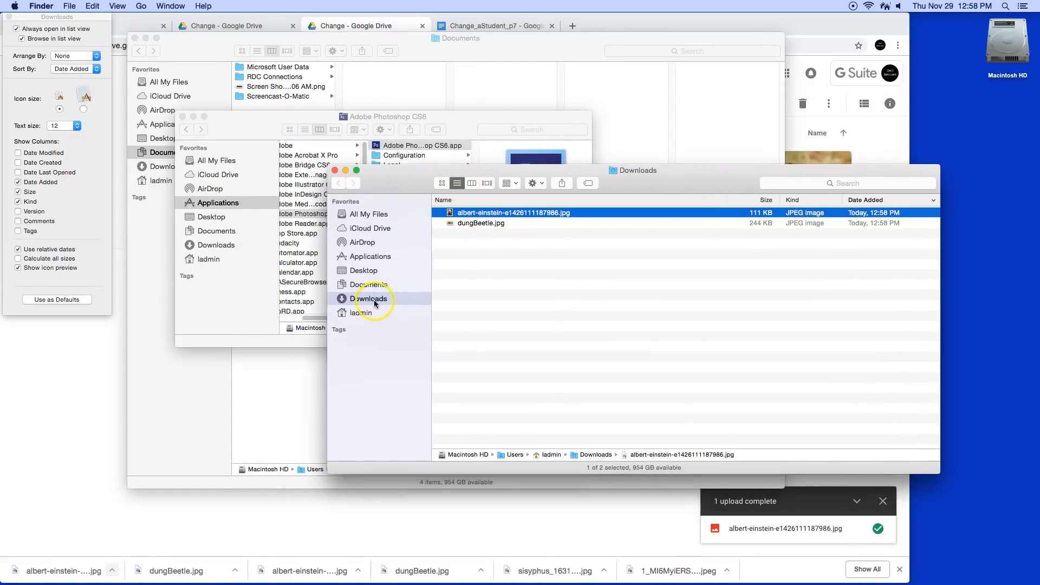
pyautogui.keyDown('shift'); pyautogui.click(450, 223); pyautogui.keyUp('shift')
pyautogui.moveTo(450, 223); pyautogui.dragTo(988, 191)
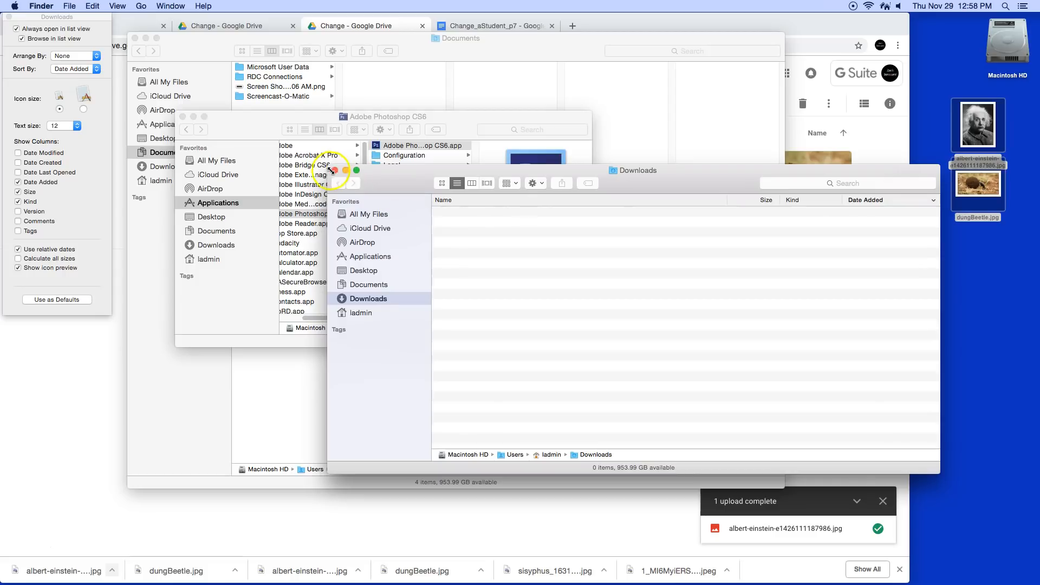
pyautogui.click(334, 170)
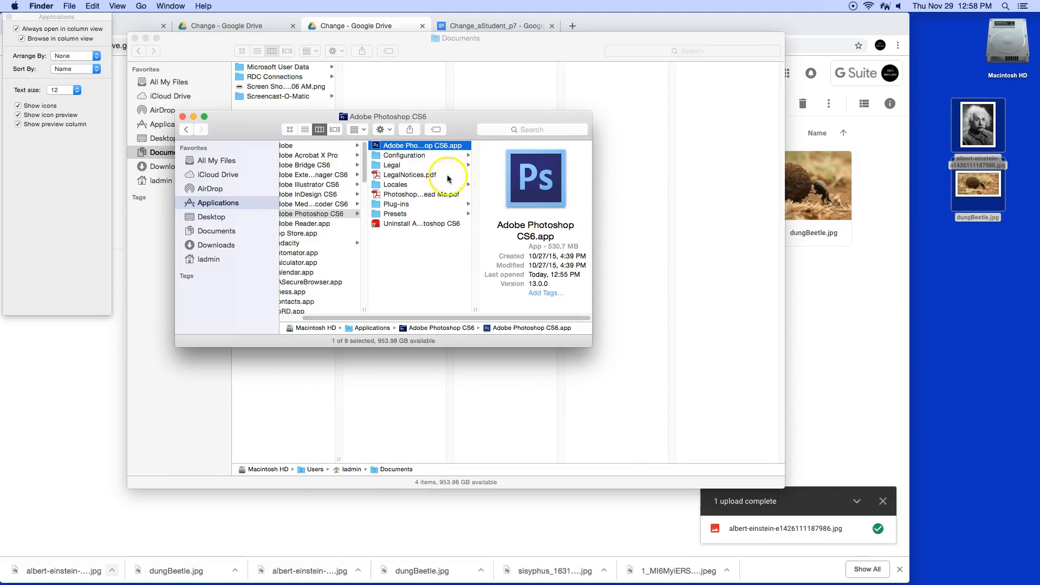
# Return to Google Classroom in Chrome and open the assignment "Be The Change: Putting it all together" from the class stream
pyautogui.click(162, 21)
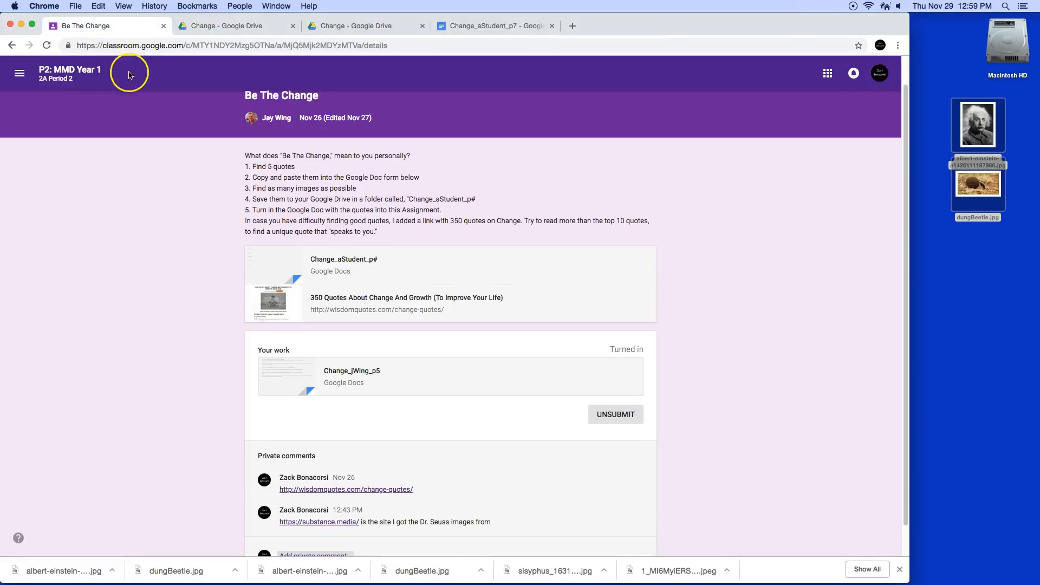
pyautogui.click(40, 74)
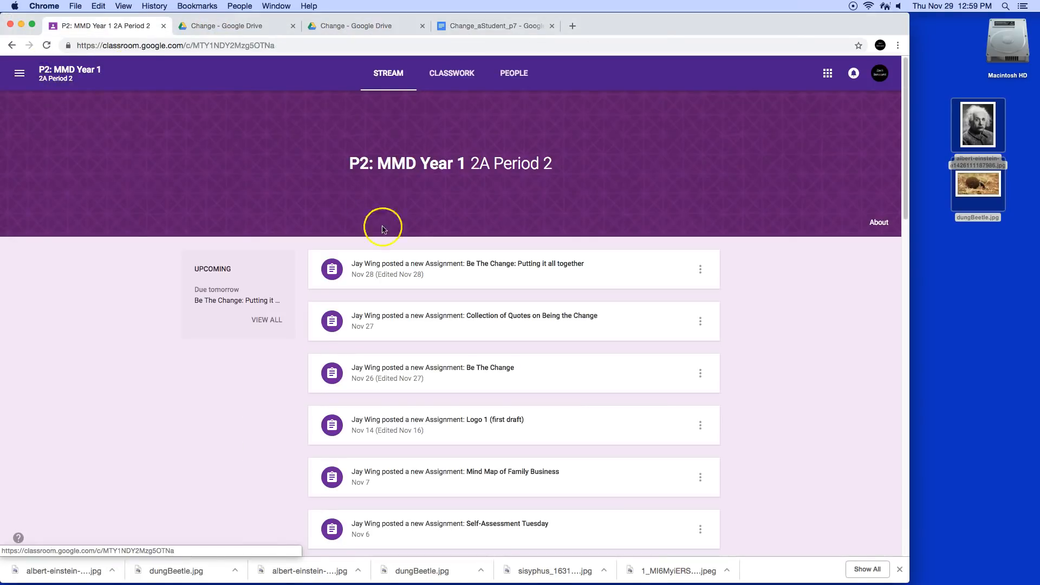
pyautogui.click(519, 264)
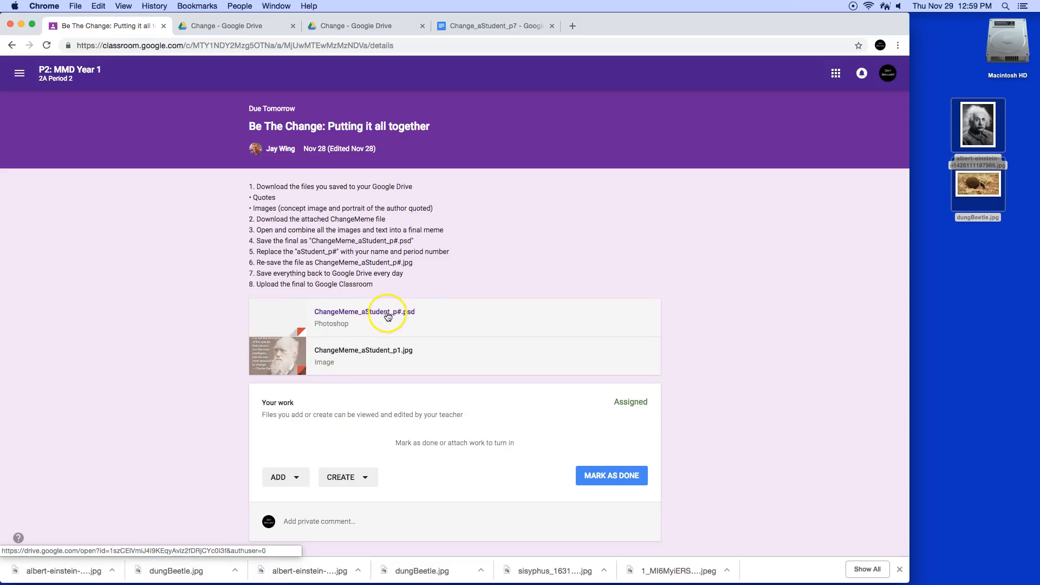
# Open the attached ChangeMeme_aStudent_p#.psd in a new window and download it
pyautogui.click(383, 313)
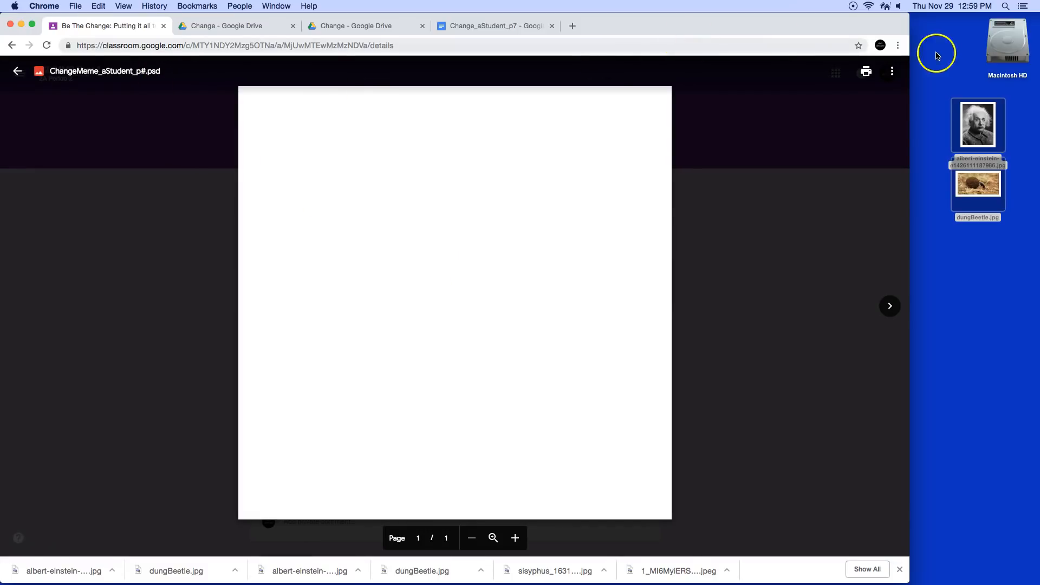
pyautogui.click(892, 73)
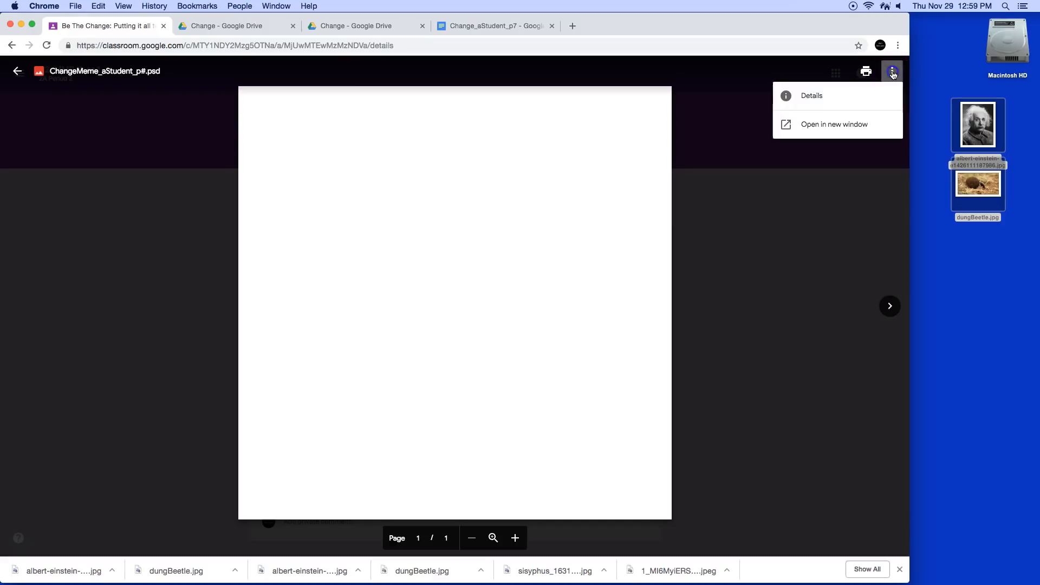
pyautogui.click(834, 125)
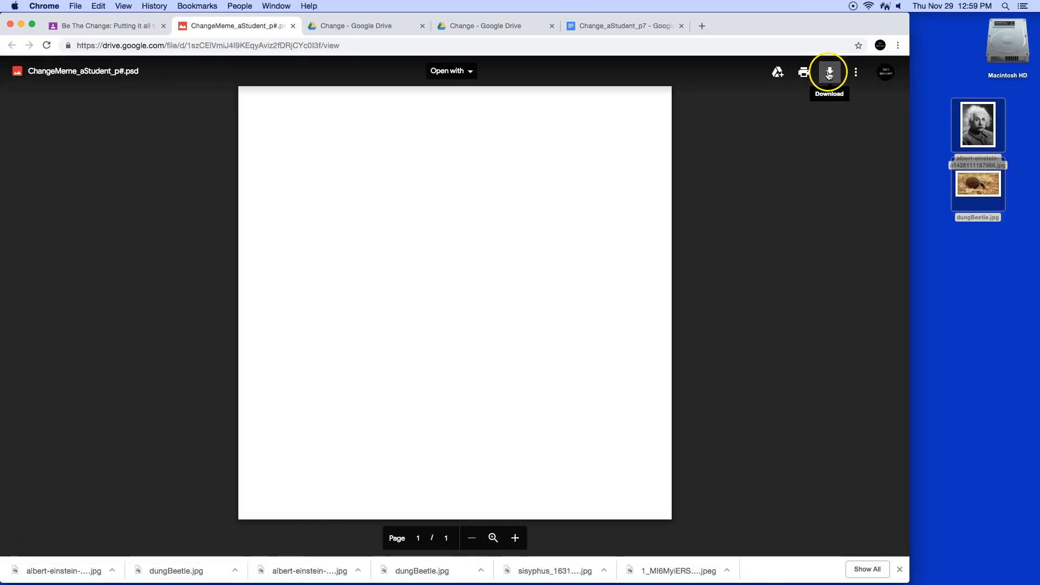
pyautogui.click(829, 74)
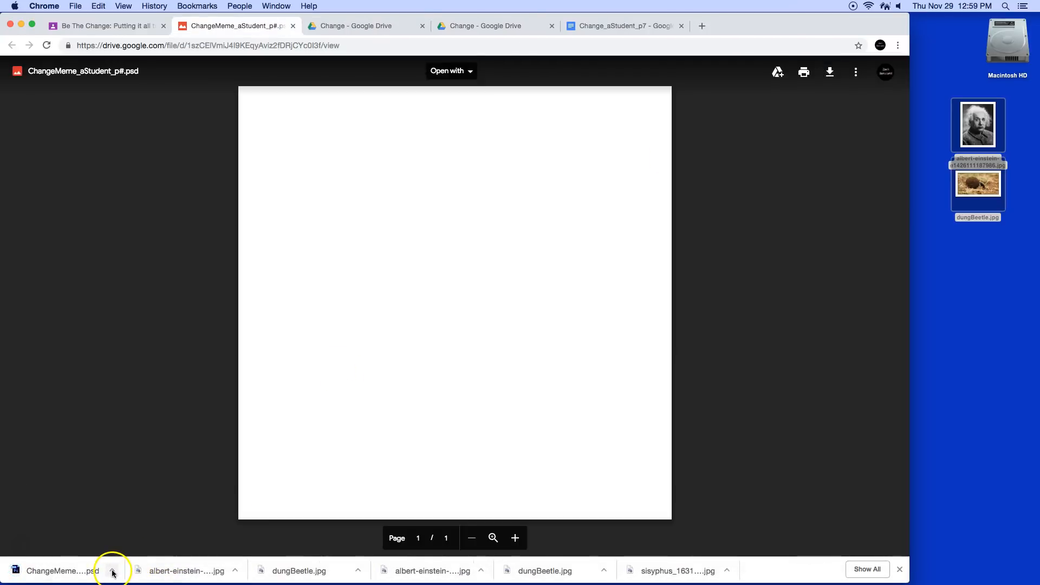
# Show the downloaded ChangeMeme_aStudent_p#.psd in Finder, move it to the desktop, and close the Downloads window
pyautogui.click(113, 572)
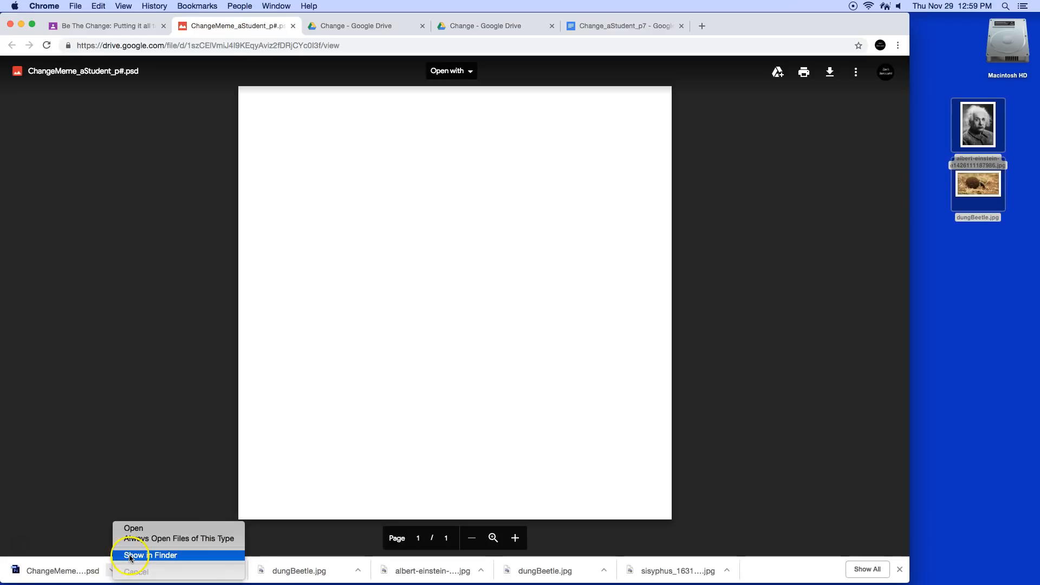
pyautogui.click(131, 556)
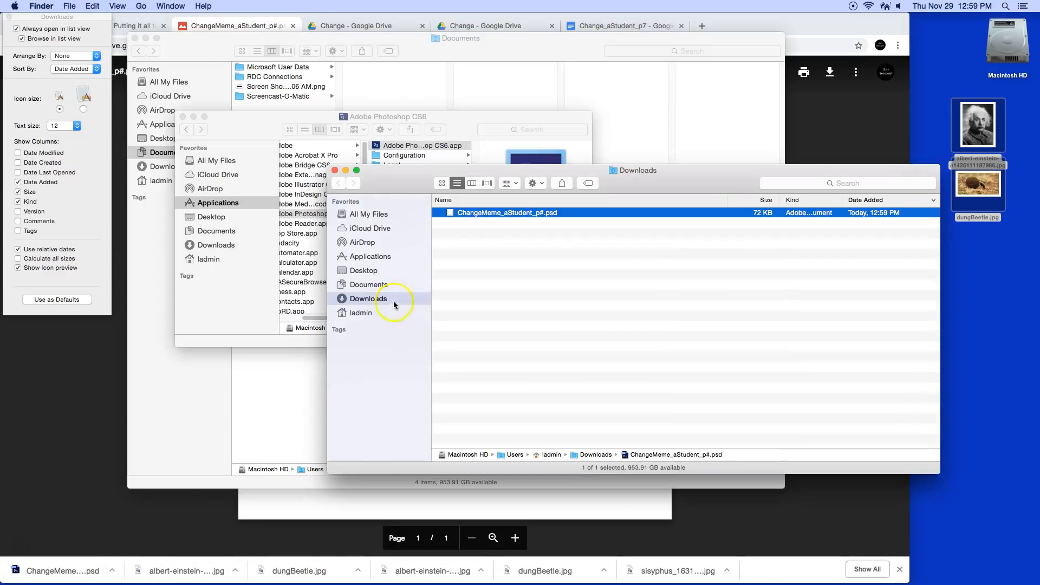
pyautogui.moveTo(453, 214); pyautogui.dragTo(981, 278)
pyautogui.click(335, 170)
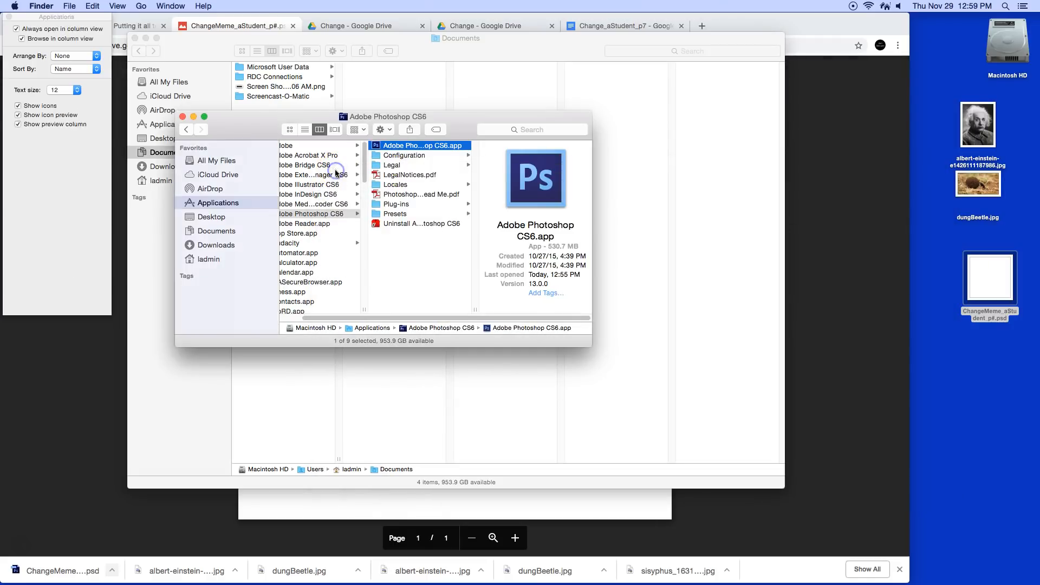
# Close the remaining Finder windows, minimize Chrome, and open ChangeMeme_aStudent_p#.psd from the desktop in Photoshop
pyautogui.click(182, 117)
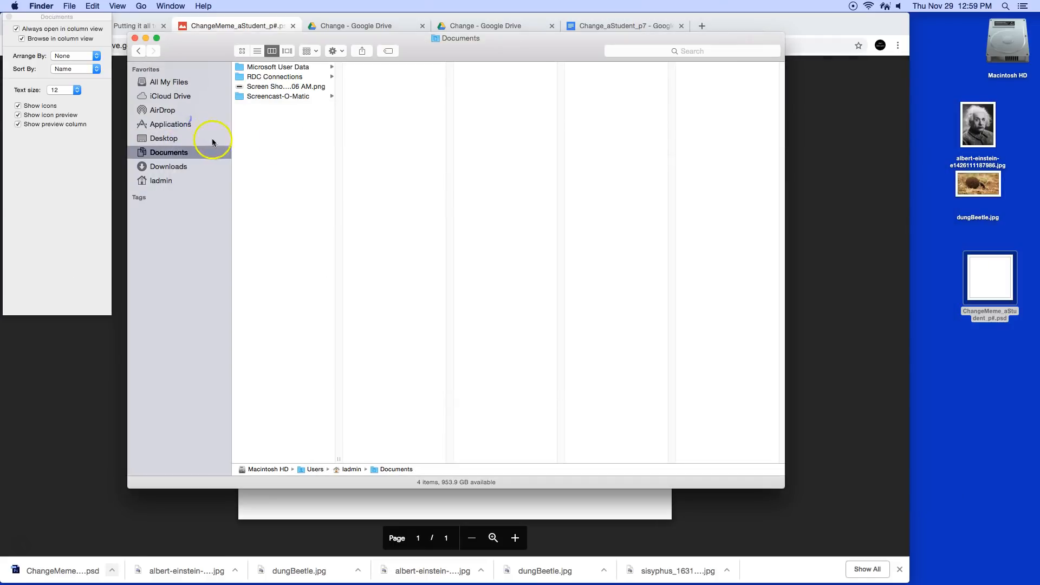
pyautogui.click(135, 39)
pyautogui.click(9, 18)
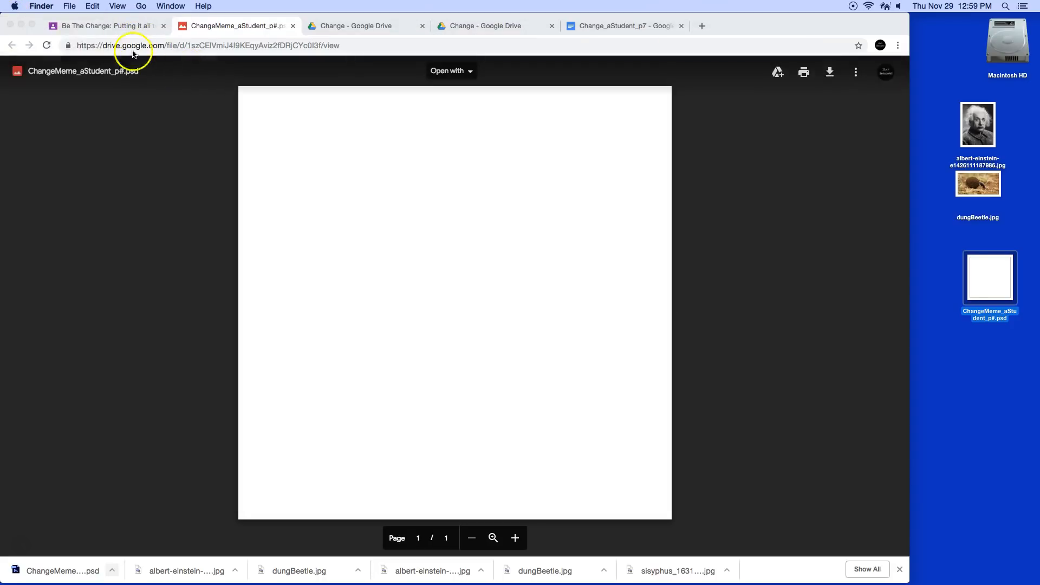
pyautogui.click(21, 25)
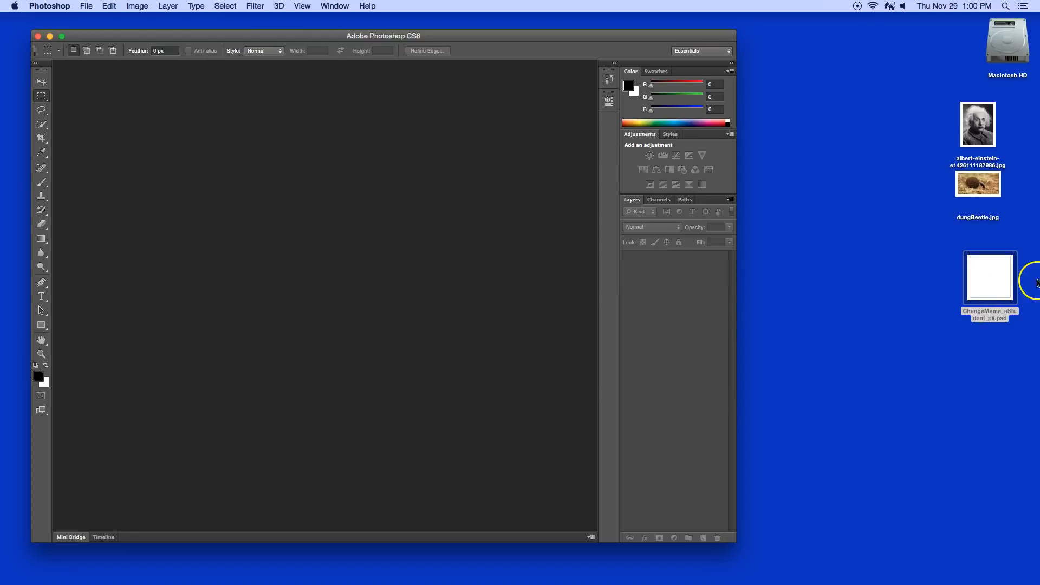
pyautogui.doubleClick(989, 274)
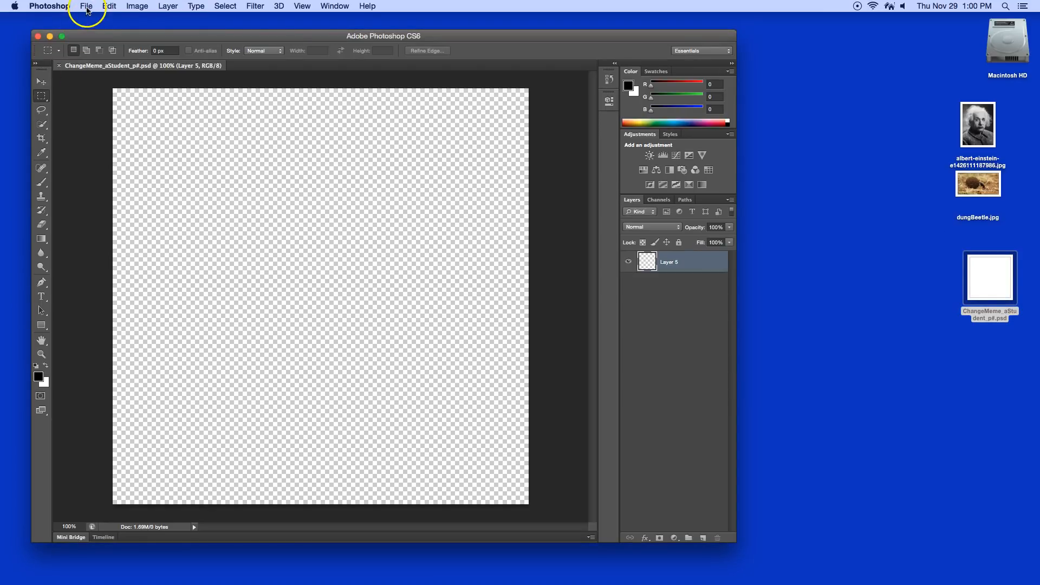
# Save a renamed PSD copy to the desktop, replacing aStudent with the student's name and p# with p7, keeping Maximize Compatibility on
pyautogui.click(86, 6)
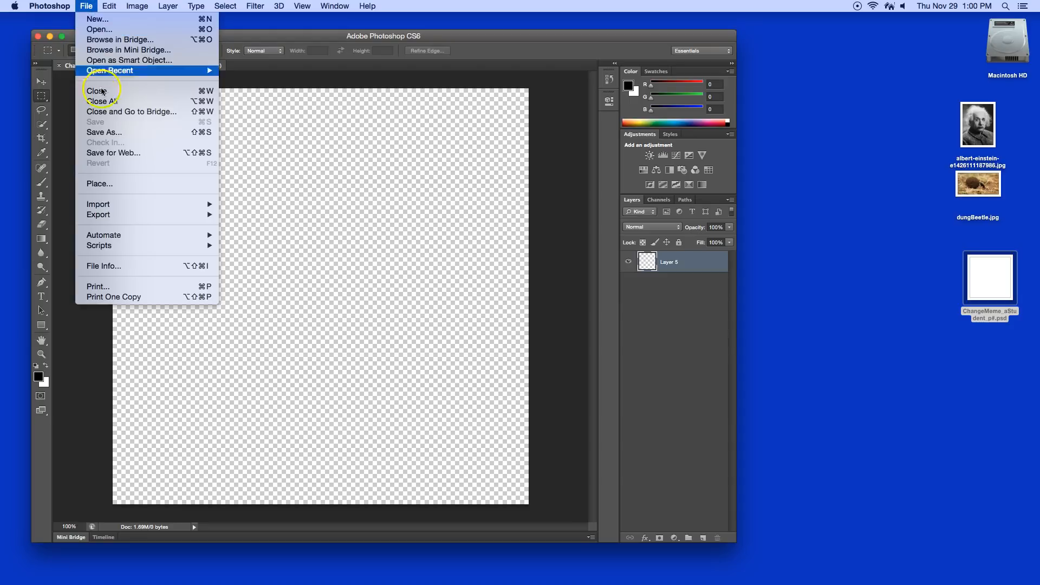
pyautogui.click(104, 133)
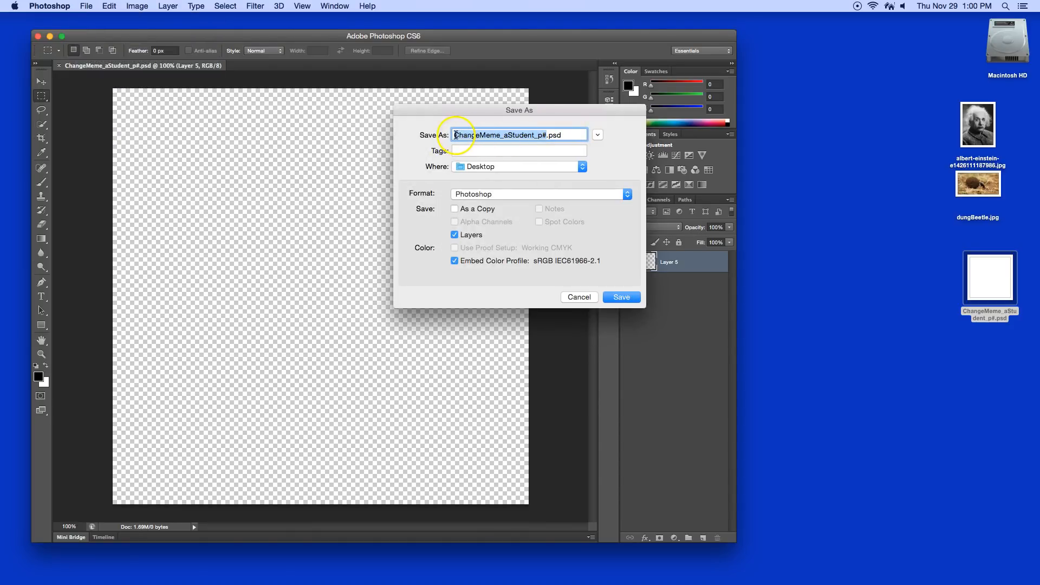
pyautogui.click(455, 134)
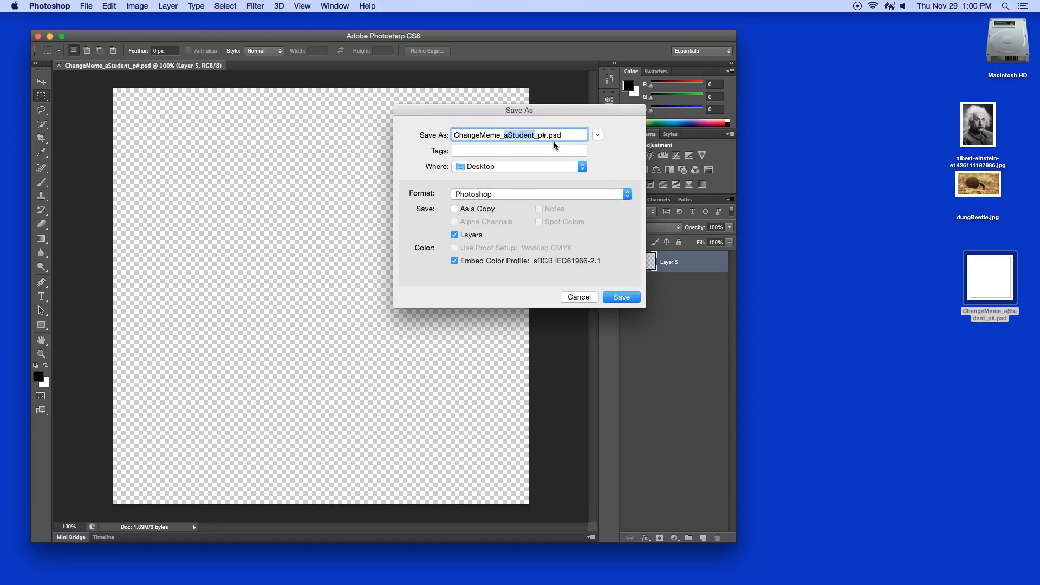
pyautogui.write('jWoing')
pyautogui.press('Left')
pyautogui.press('Left')
pyautogui.press('BackSpace')
pyautogui.press('BackSpace')
pyautogui.click(598, 134)
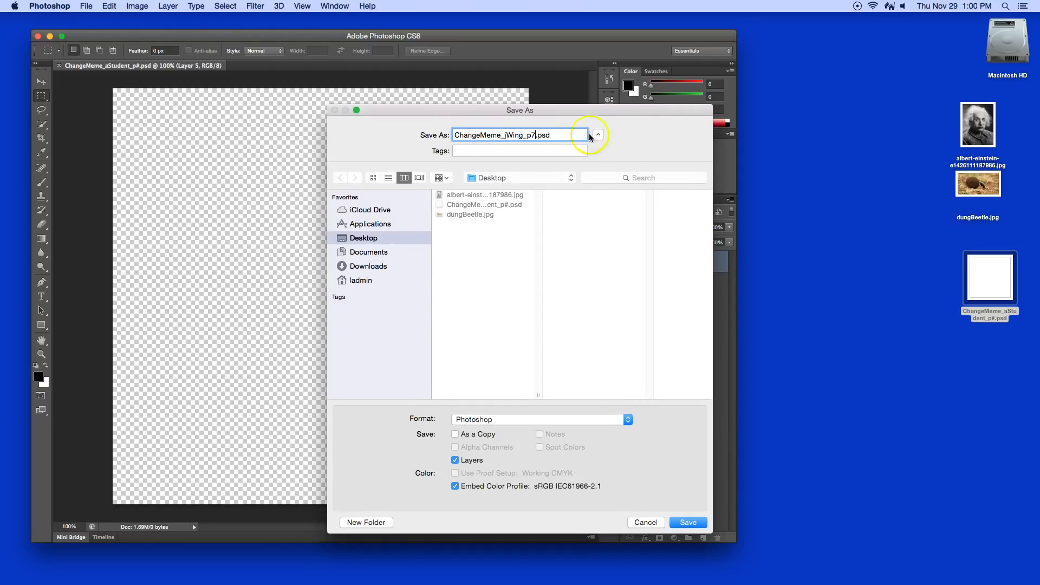
pyautogui.click(686, 523)
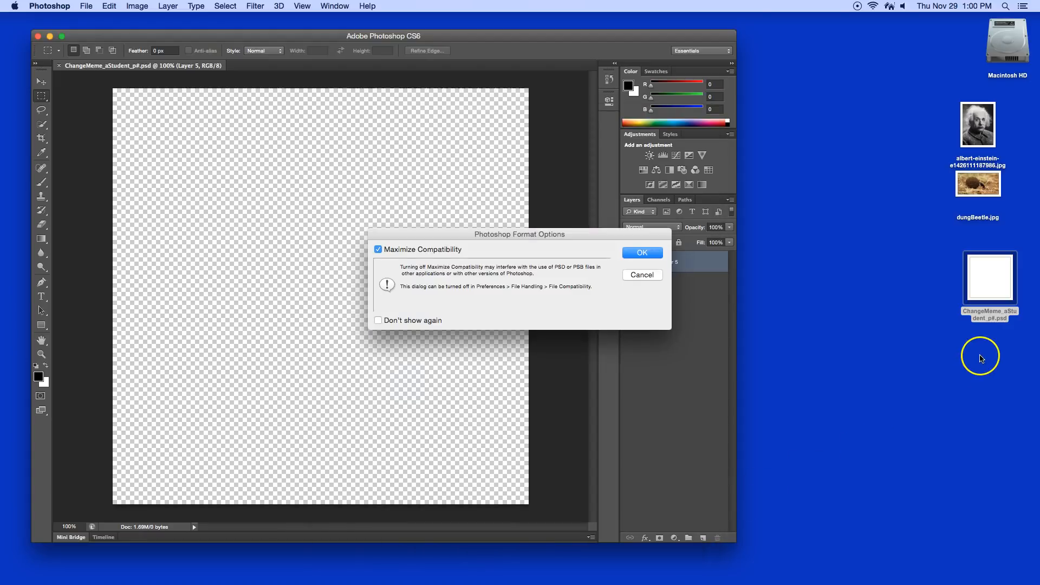
pyautogui.press('Return')
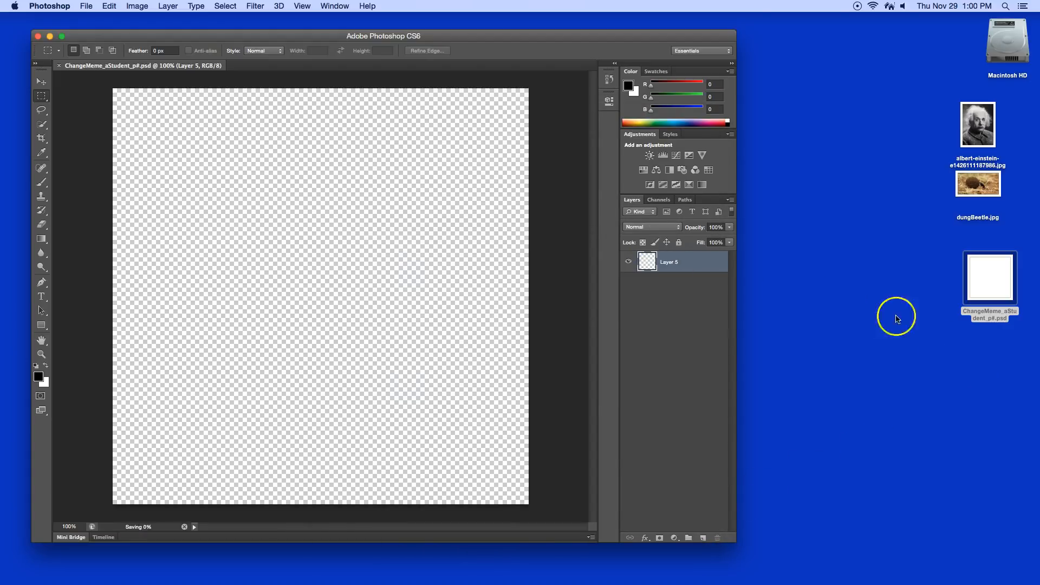
# Move the original ChangeMeme_aStudent_p#.psd away from the other desktop files and send it to the Trash
pyautogui.moveTo(984, 288); pyautogui.dragTo(860, 81)
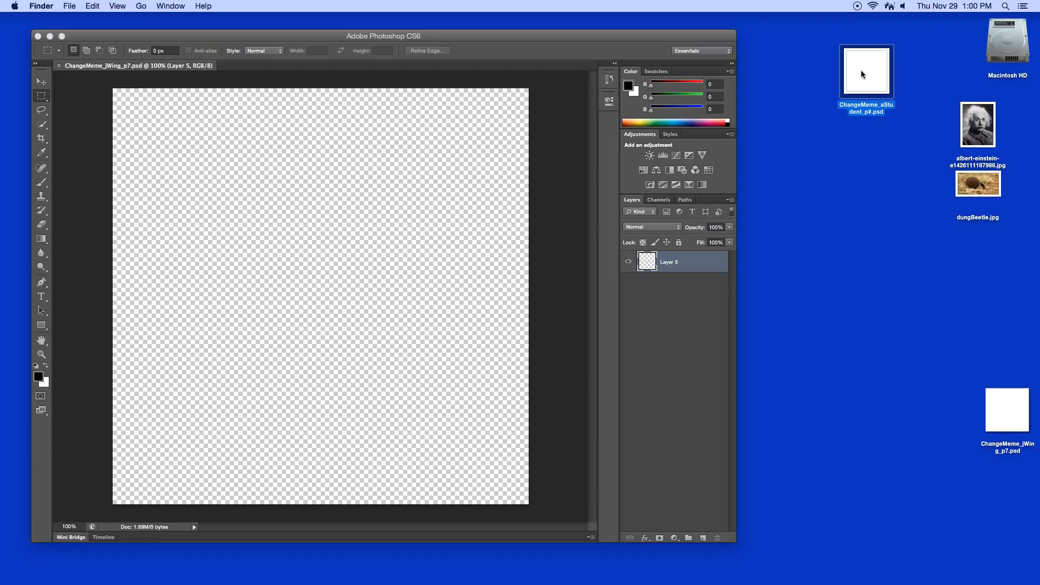
pyautogui.press('super+BackSpace')
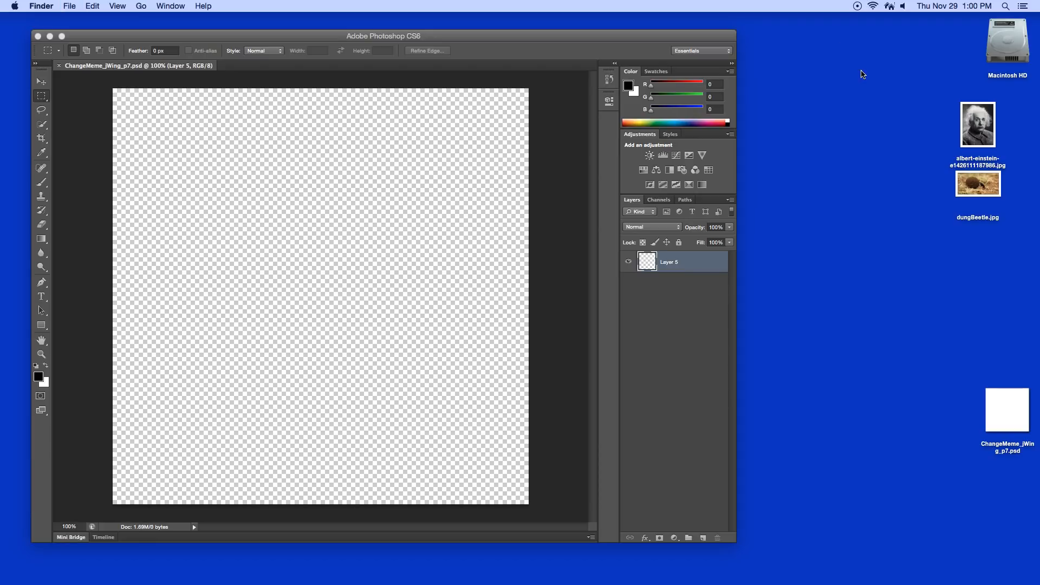
# Switch to Photoshop, enlarge its window to fill the display, and open dungBeetle.jpg from the desktop
pyautogui.click(493, 282)
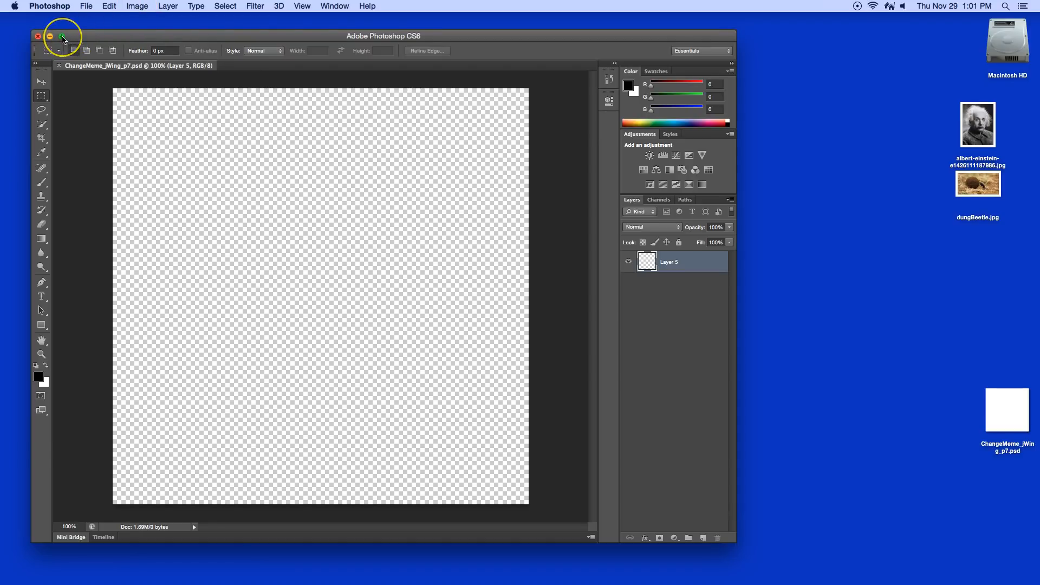
pyautogui.click(63, 37)
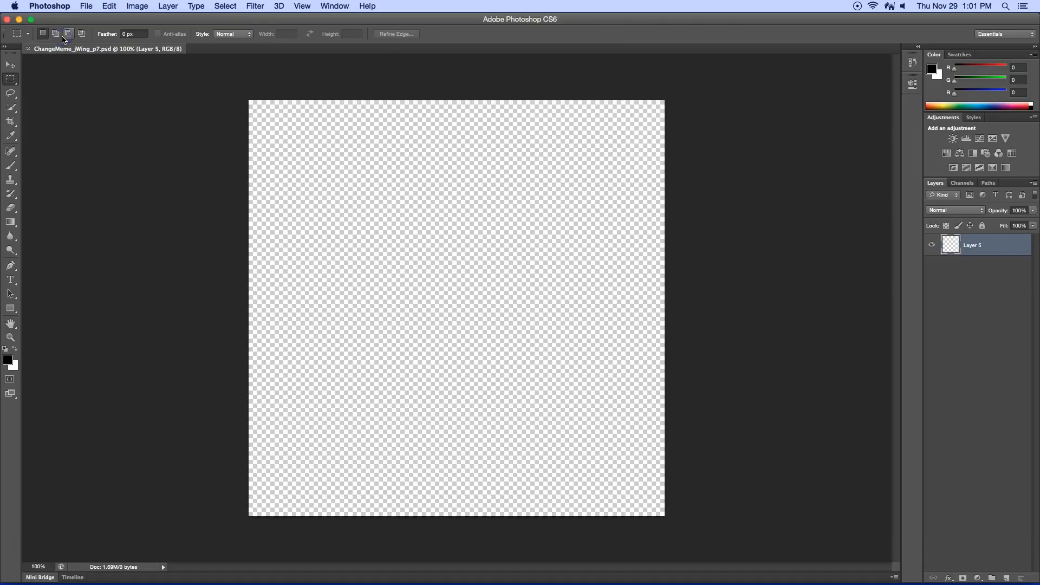
pyautogui.click(85, 6)
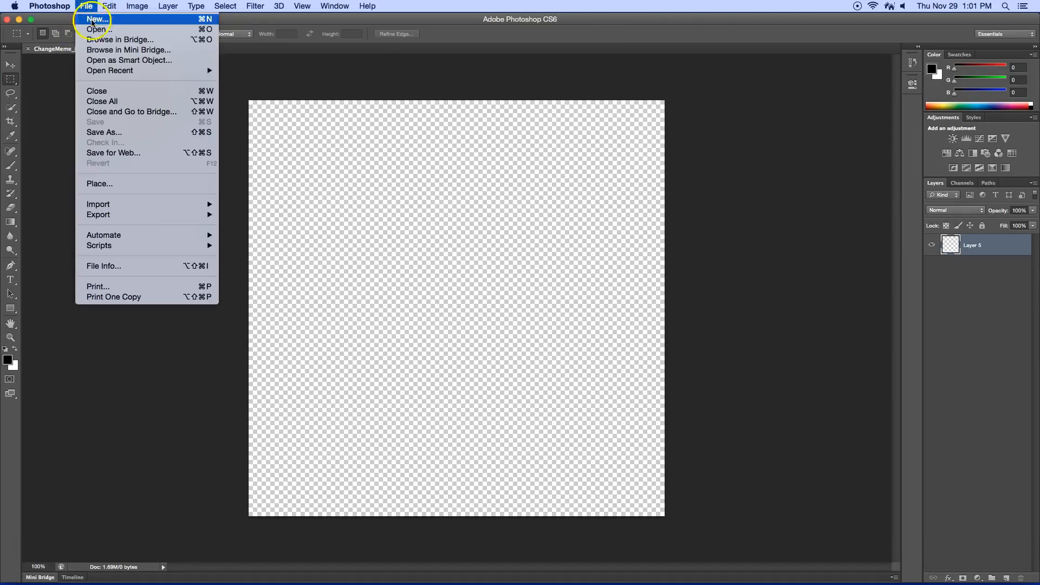
pyautogui.click(93, 30)
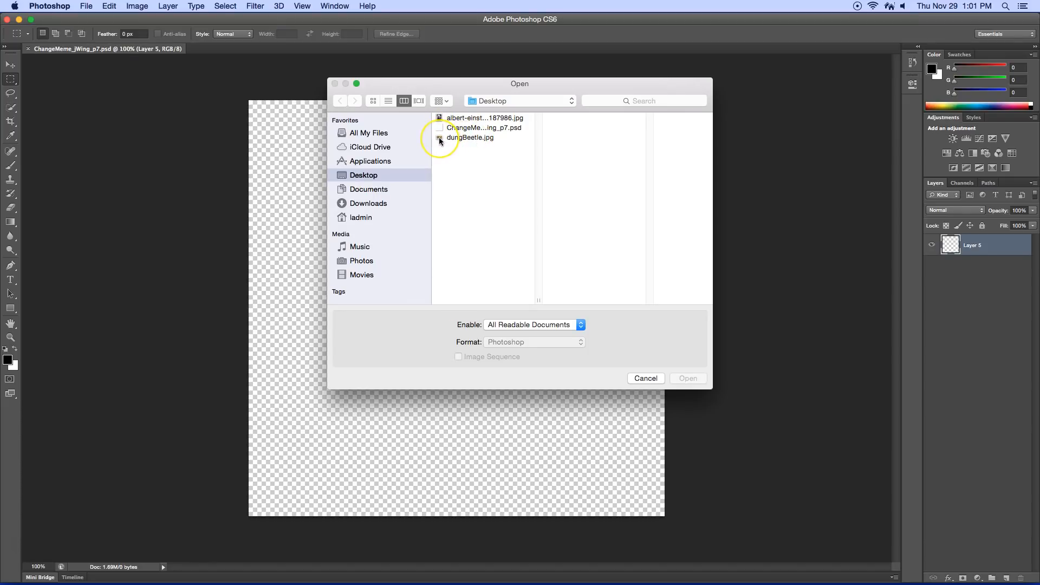
pyautogui.doubleClick(469, 138)
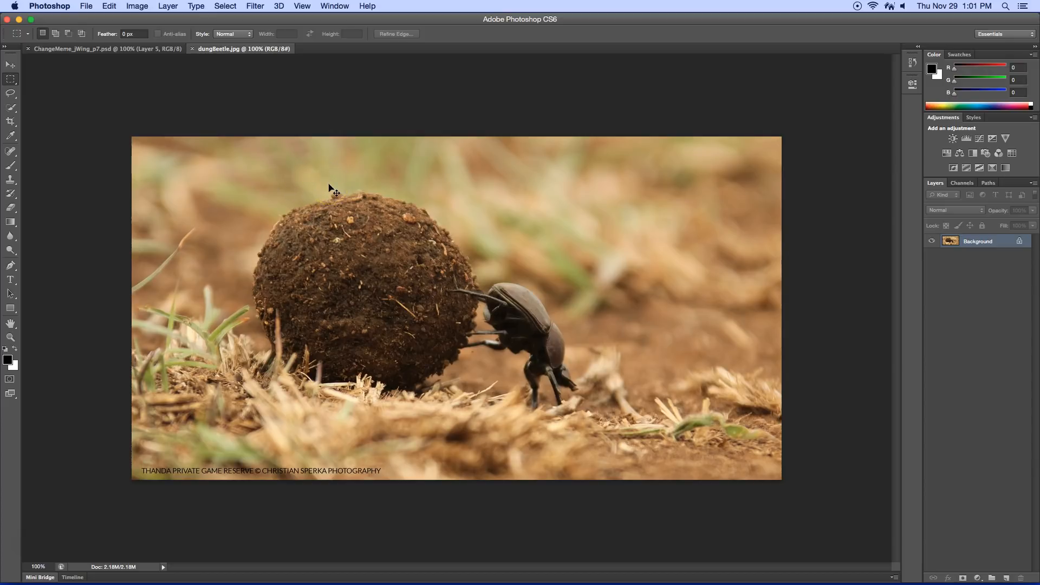
# Copy the entire dung beetle image and paste it into the ChangeMeme document
pyautogui.press('super+a')
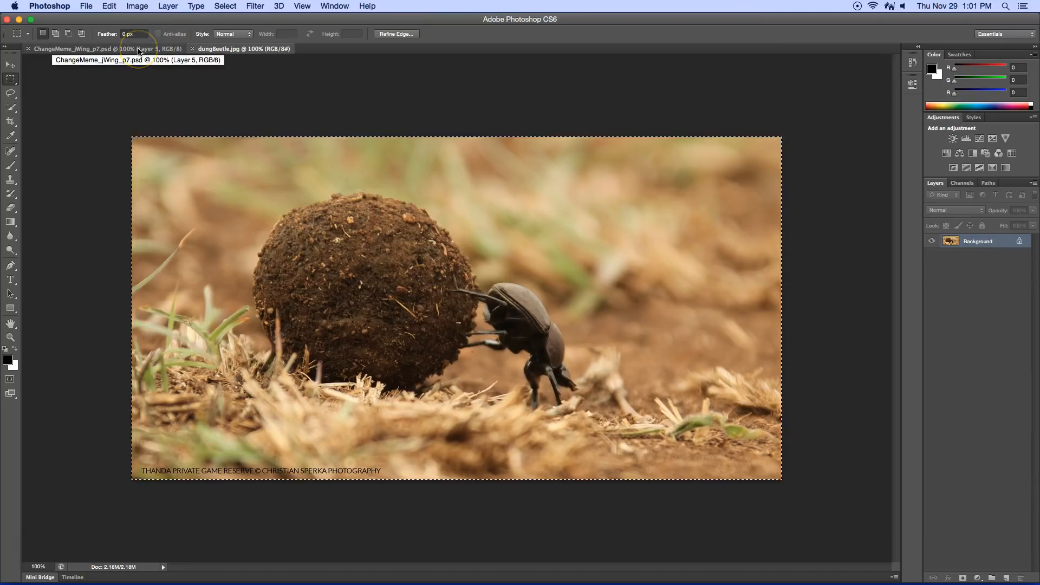
pyautogui.click(139, 50)
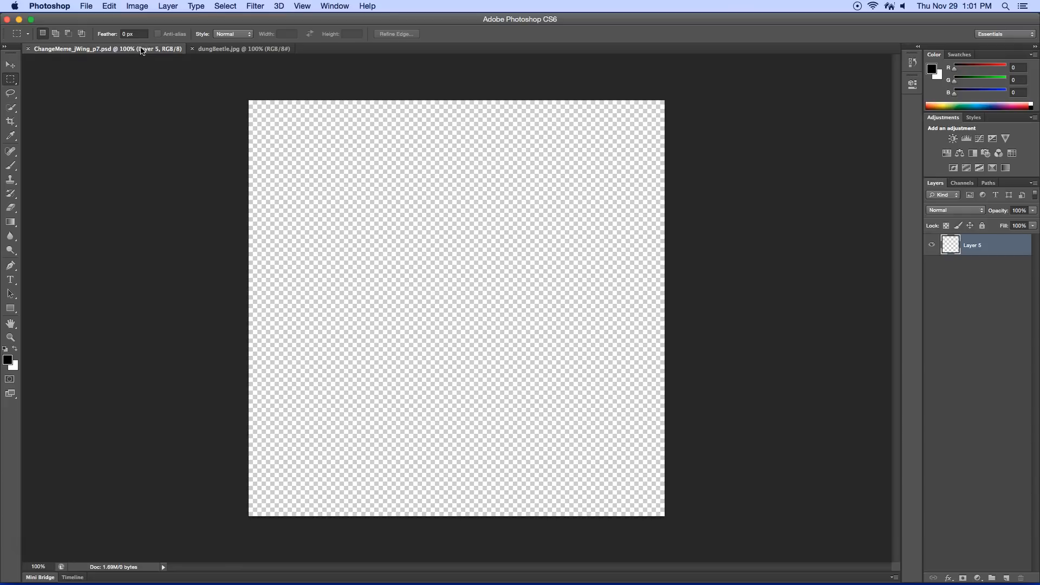
pyautogui.press('super+v')
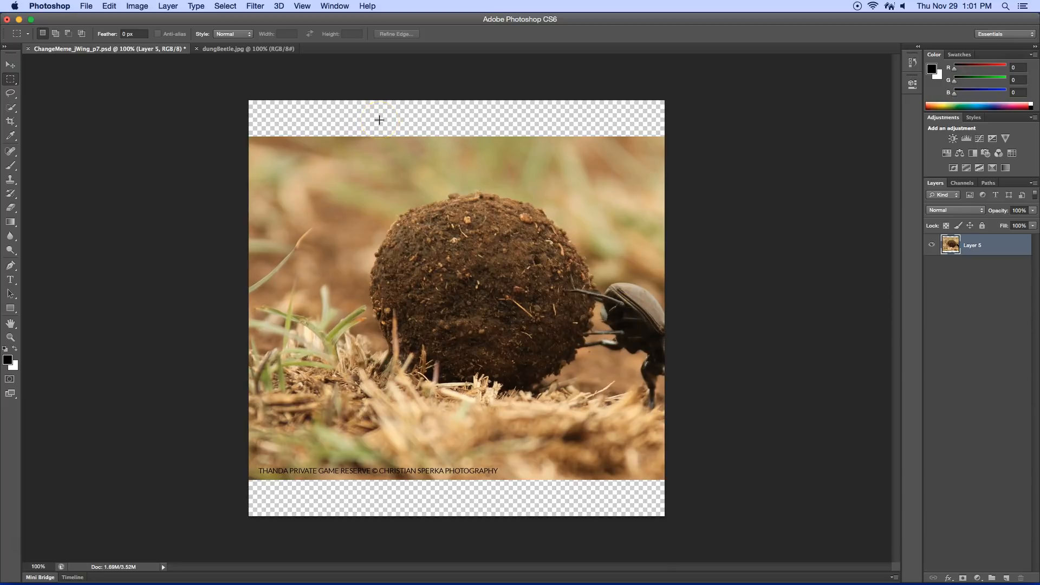
# Scale the pasted dung beetle image to about 127% and reposition it so it fills the square canvas with the ball and beetle in view
pyautogui.press('super+minus')
pyautogui.press('super+minus')
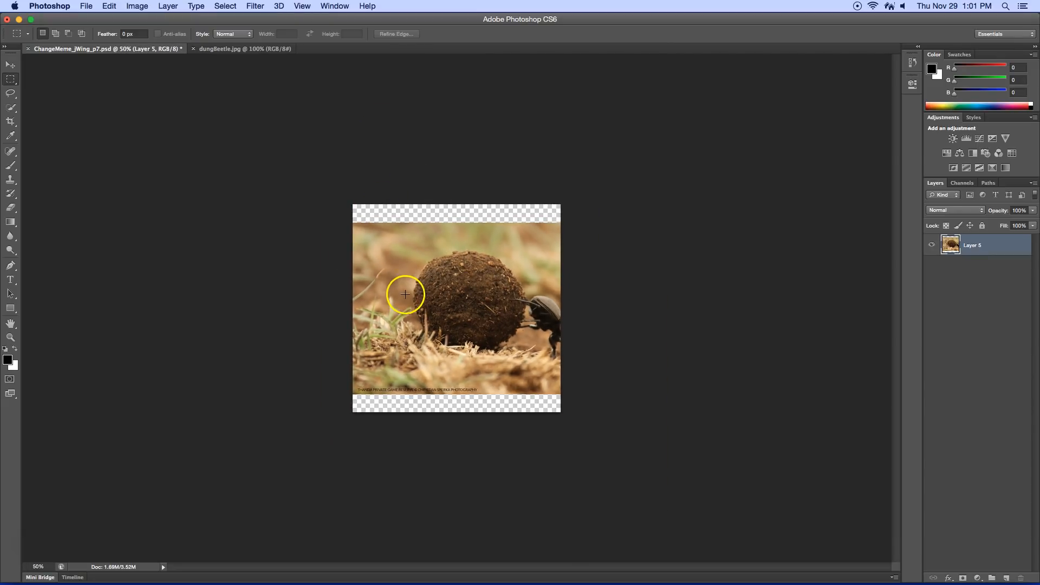
pyautogui.press('super+t')
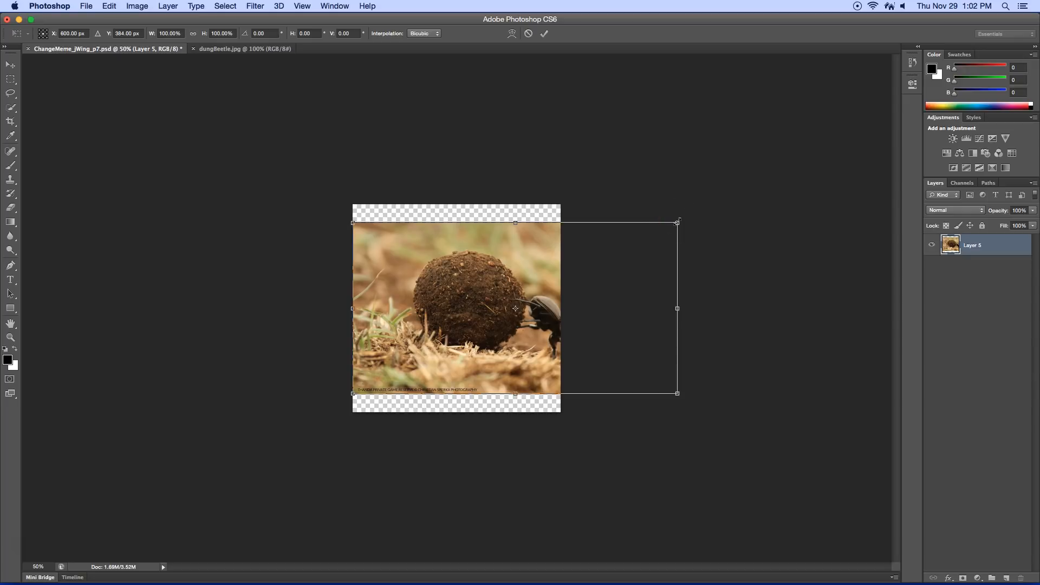
pyautogui.moveTo(680, 219); pyautogui.dragTo(717, 202)
pyautogui.click(716, 404)
pyautogui.moveTo(717, 391); pyautogui.dragTo(757, 436)
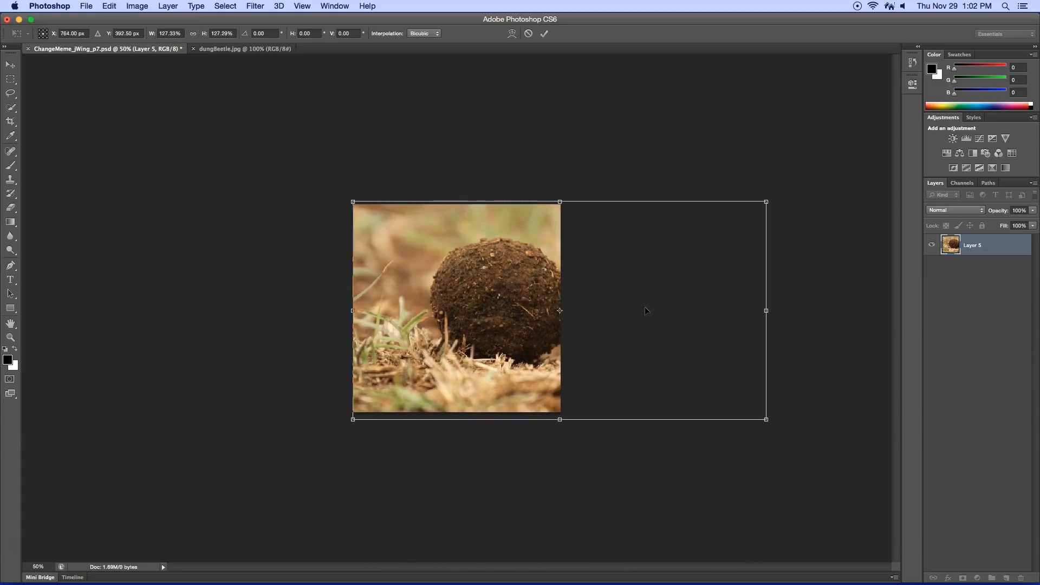
pyautogui.moveTo(643, 307); pyautogui.dragTo(568, 308)
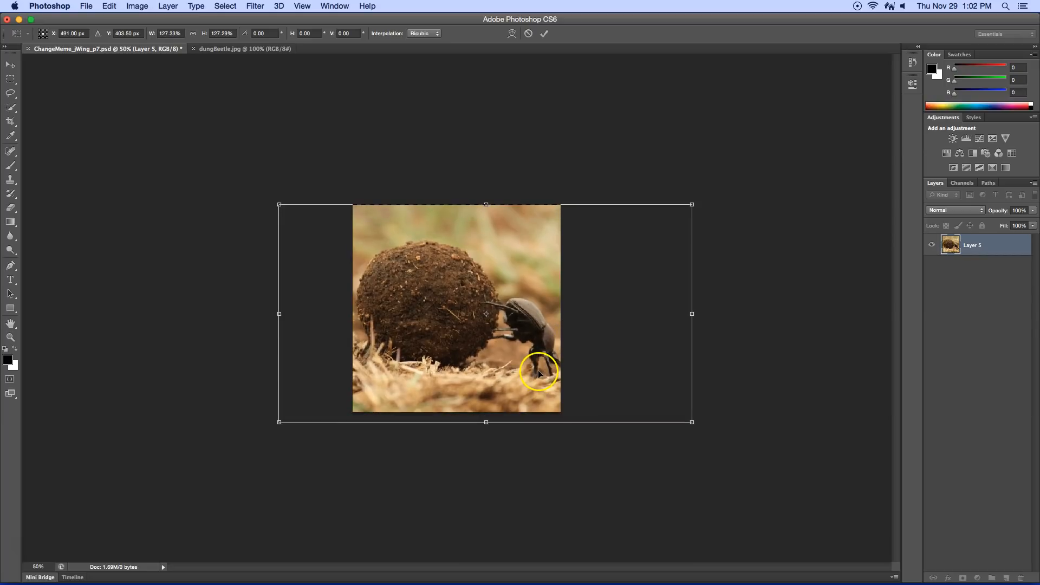
pyautogui.press('m')
pyautogui.click(558, 379)
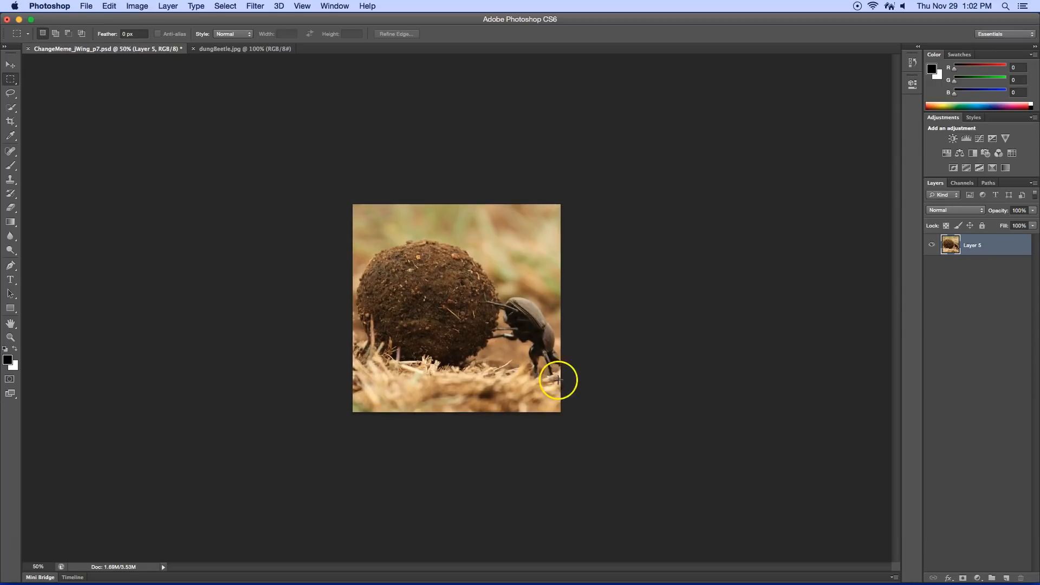
# Open the albert-einstein JPG from the desktop and paste its entire image into the ChangeMeme document above the beetle layer
pyautogui.click(87, 7)
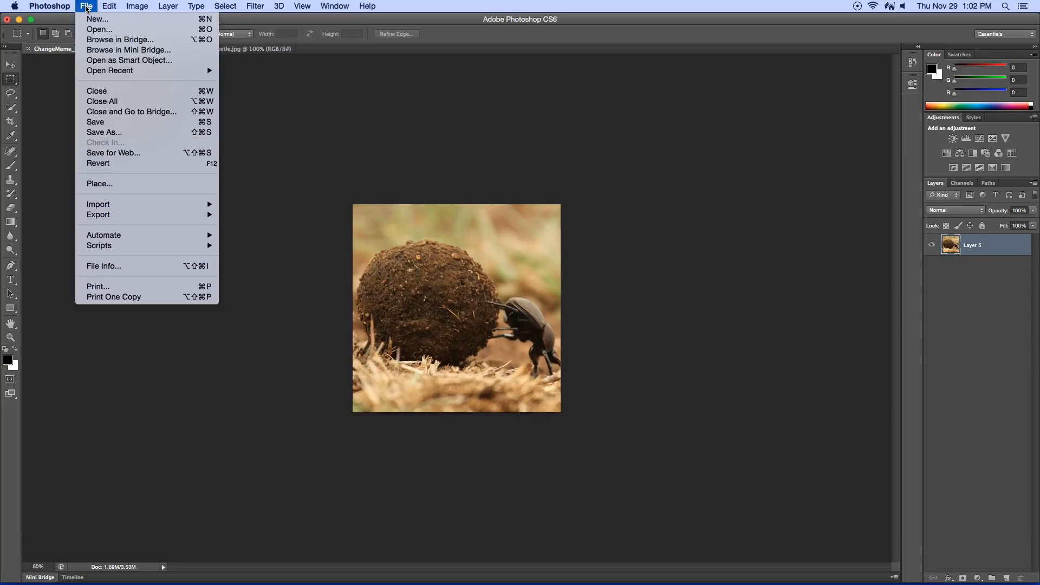
pyautogui.click(91, 27)
pyautogui.doubleClick(465, 118)
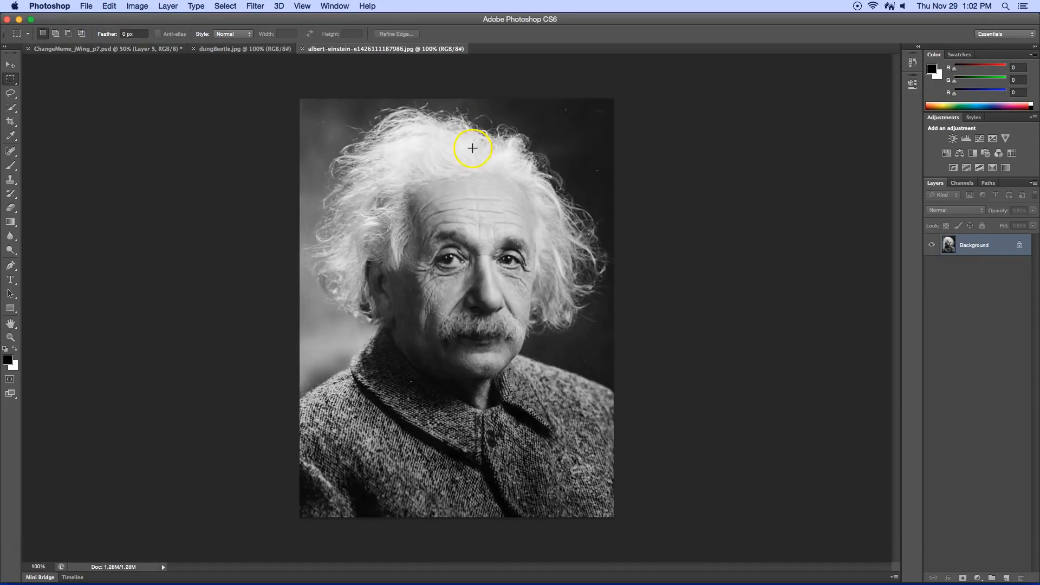
pyautogui.press('super+a')
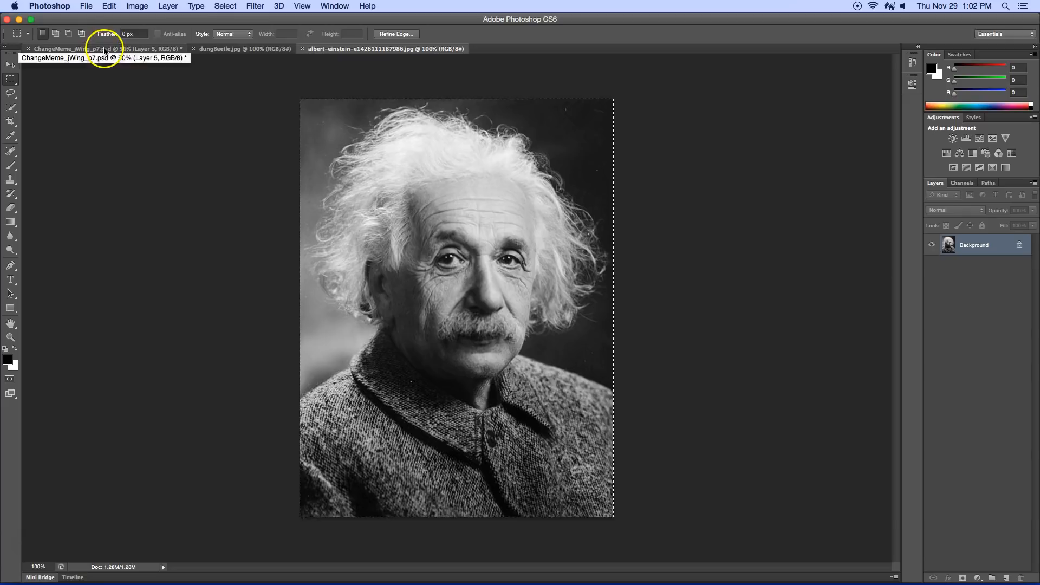
pyautogui.click(105, 49)
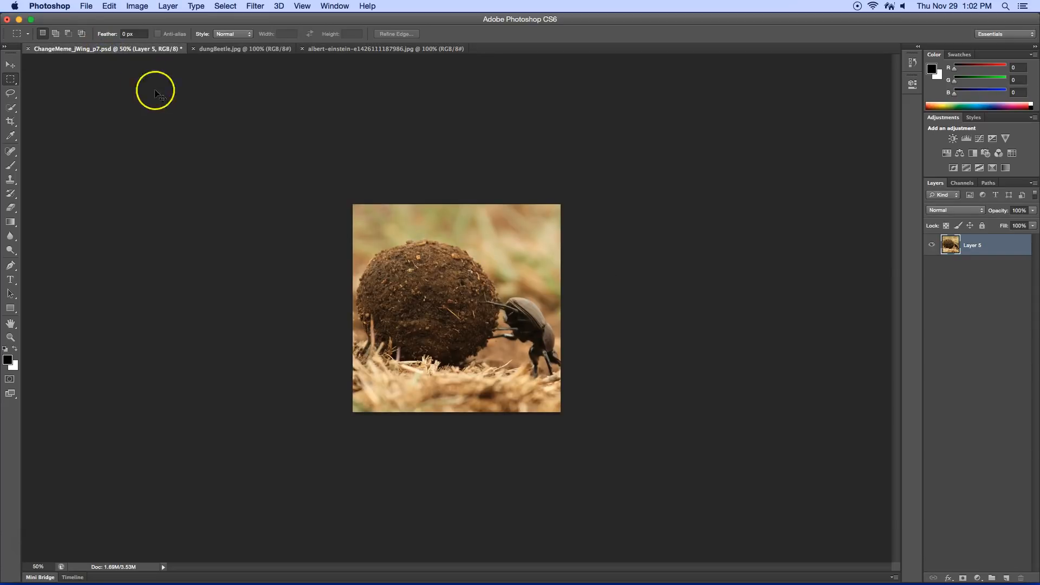
pyautogui.press('super+v')
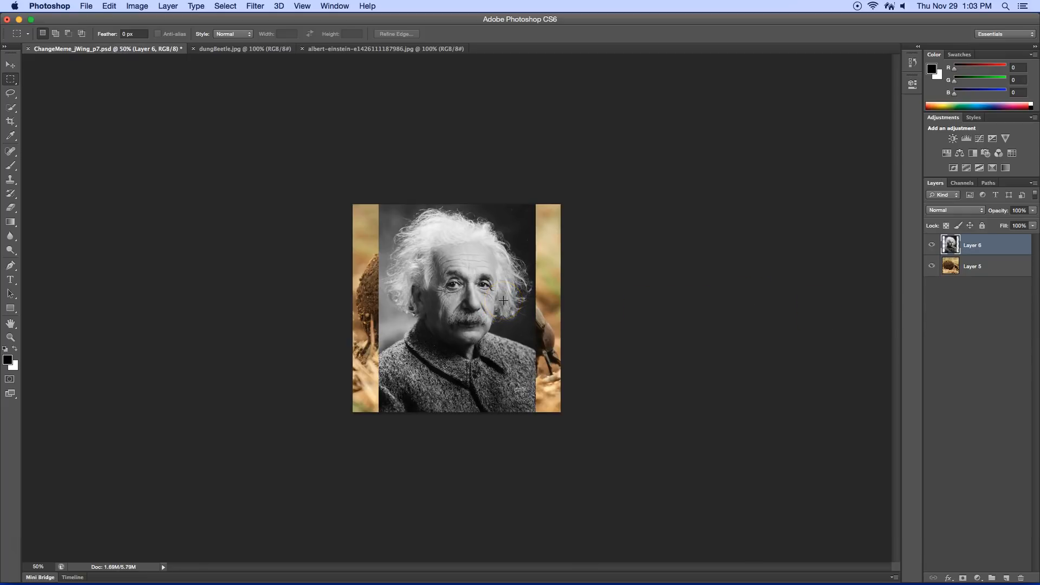
# Enlarge the Einstein portrait to about 120.5% and place it over the left part of the canvas, leaving the beetle uncovered
pyautogui.hotkey('ctrl', 't')
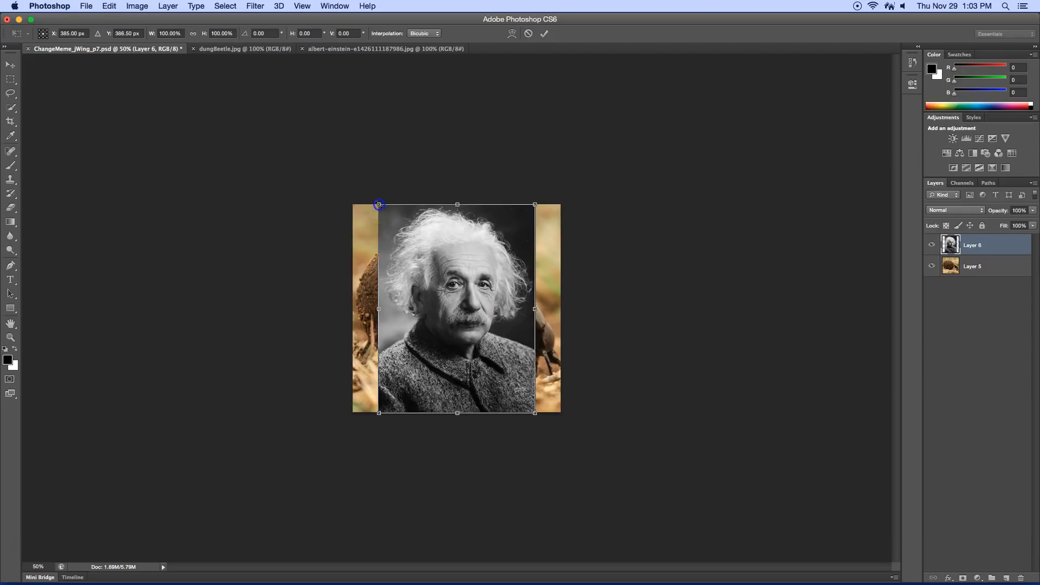
pyautogui.moveTo(378, 205); pyautogui.dragTo(405, 233)
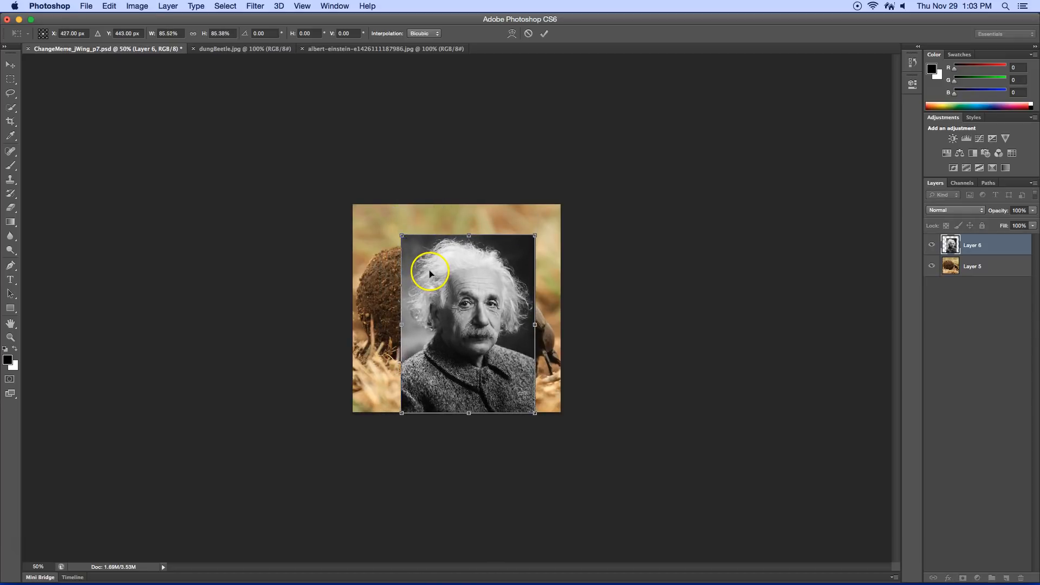
pyautogui.press('super+z')
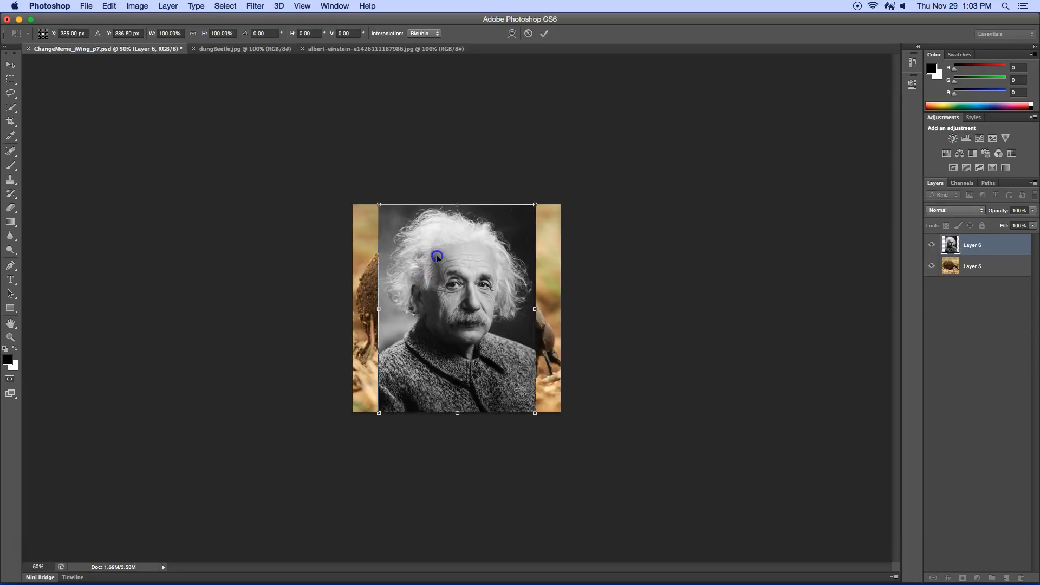
pyautogui.moveTo(437, 254); pyautogui.dragTo(364, 255)
pyautogui.moveTo(461, 413); pyautogui.dragTo(505, 446)
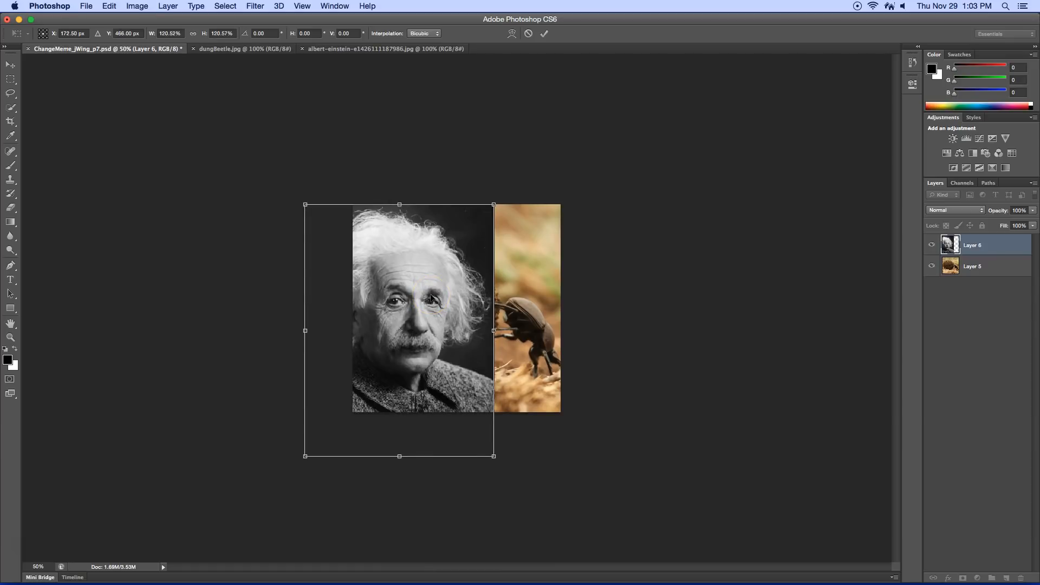
pyautogui.press('Return')
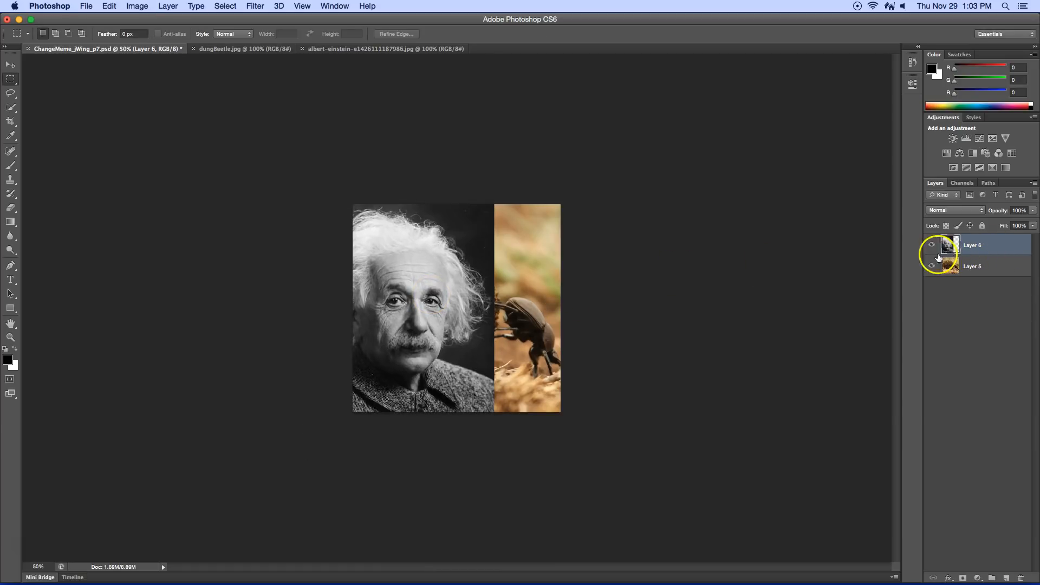
# Compare the composition with the Einstein layer hidden and shown, and view the whole canvas
pyautogui.click(932, 246)
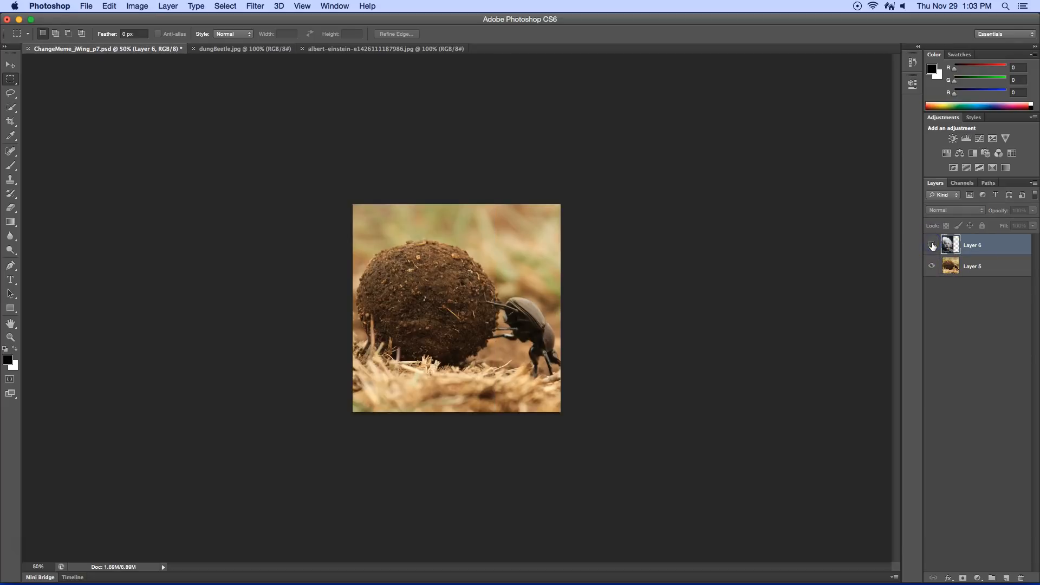
pyautogui.click(931, 245)
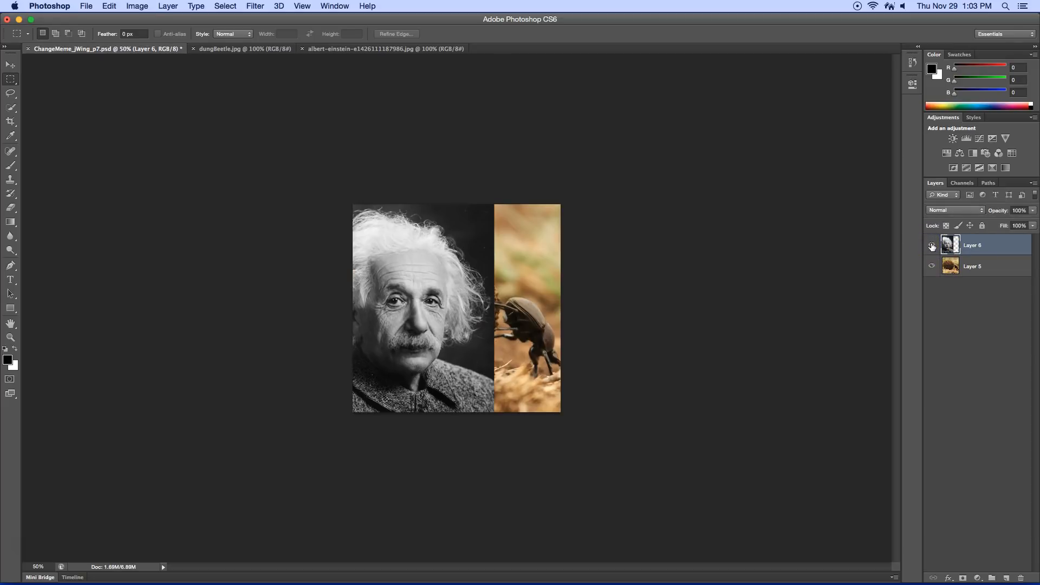
pyautogui.click(932, 246)
pyautogui.click(931, 245)
pyautogui.press('super+0')
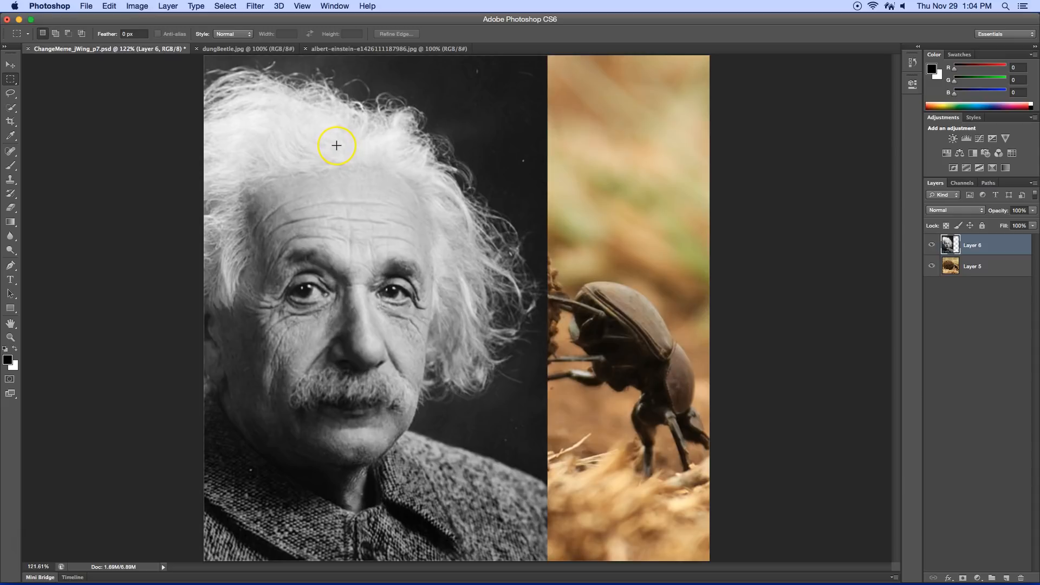
# Switch to Chrome, close the ChangeMeme template tab, and copy Quote 3 with its Albert Einstein attribution from the Change_aStudent_p7 document
pyautogui.press('super+Tab')
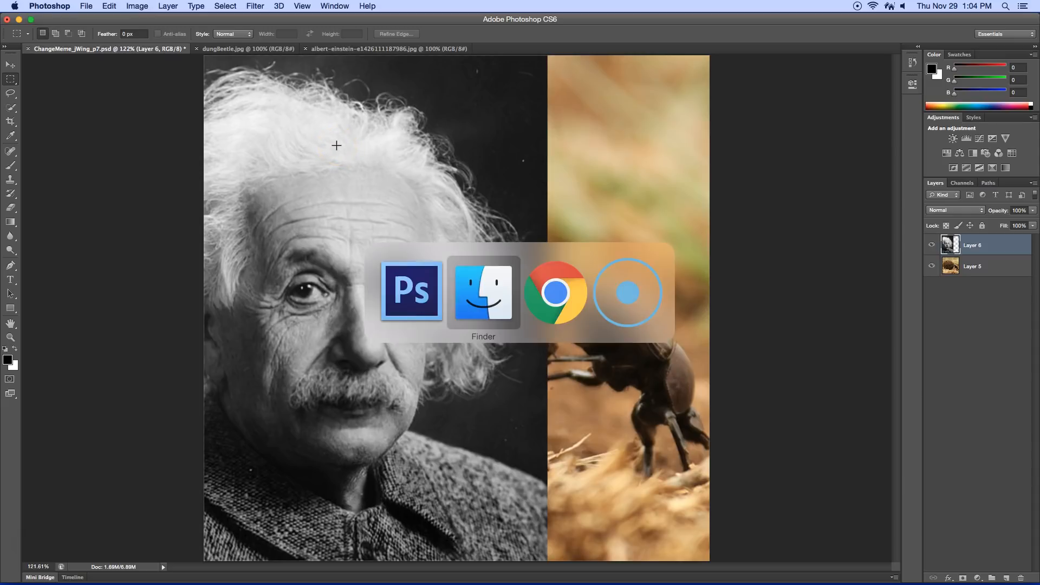
pyautogui.press('super+Tab')
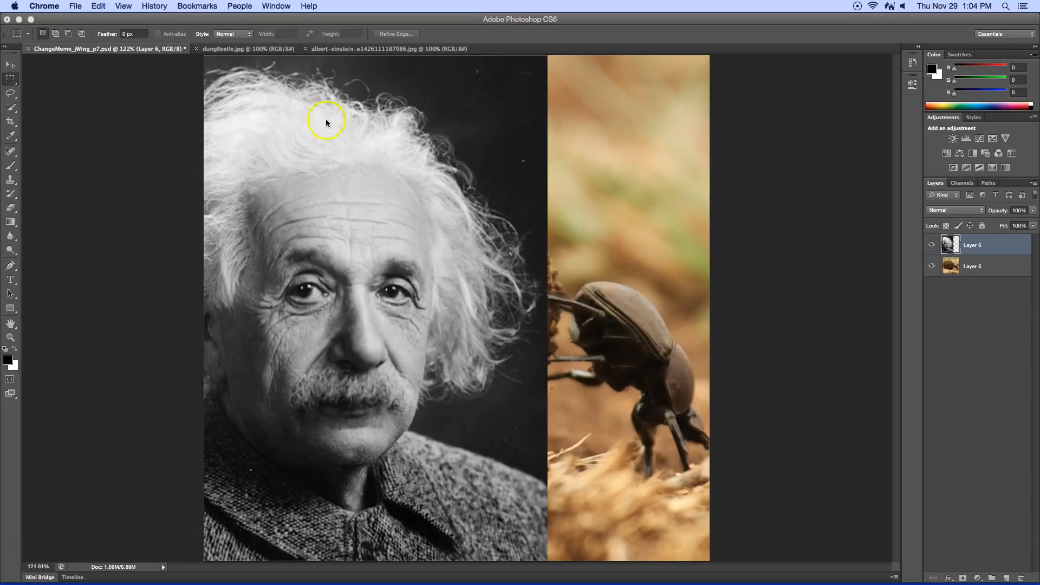
pyautogui.click(276, 6)
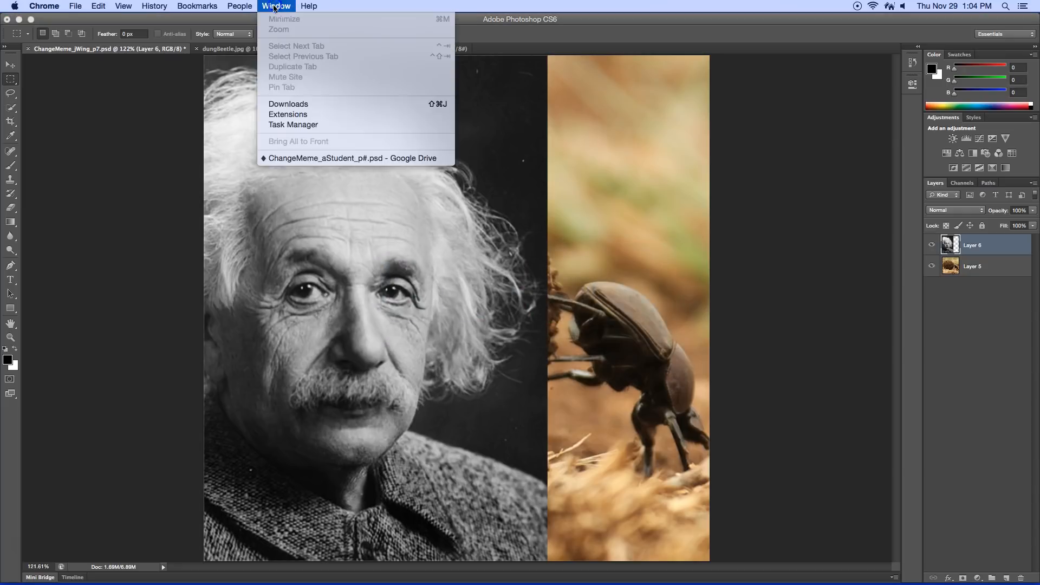
pyautogui.click(313, 157)
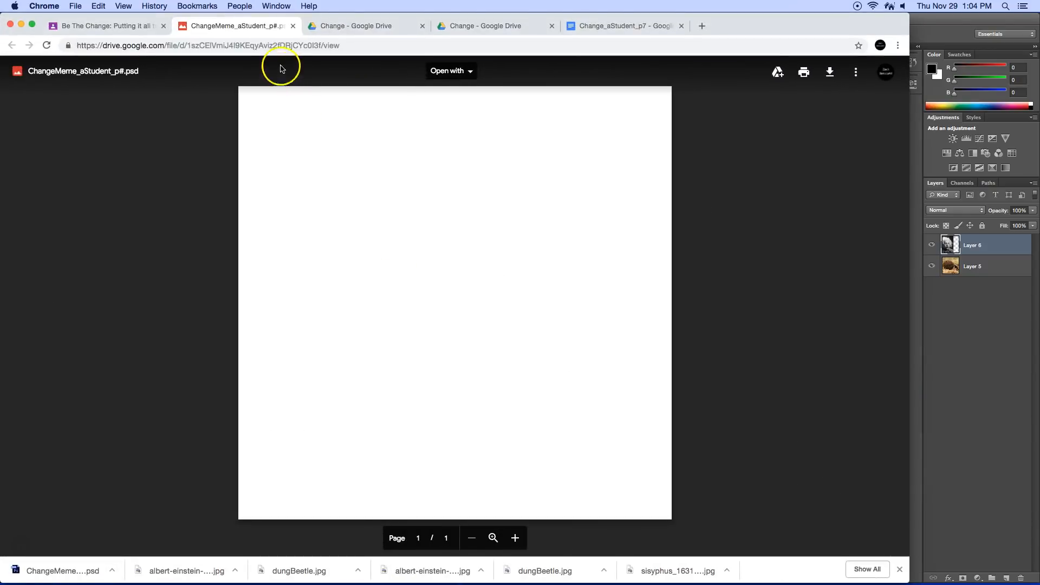
pyautogui.click(293, 26)
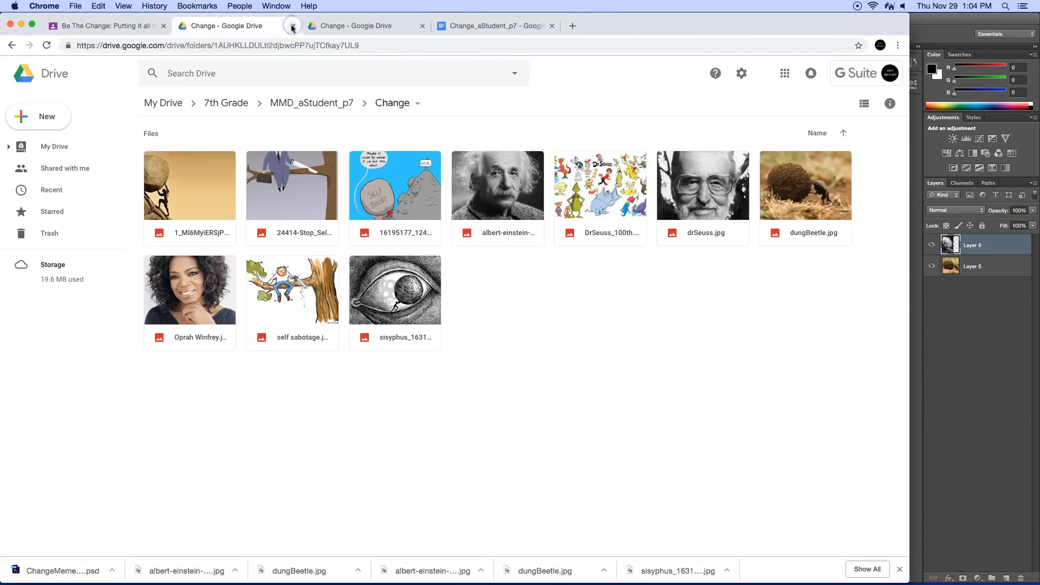
pyautogui.click(478, 27)
pyautogui.click(252, 248)
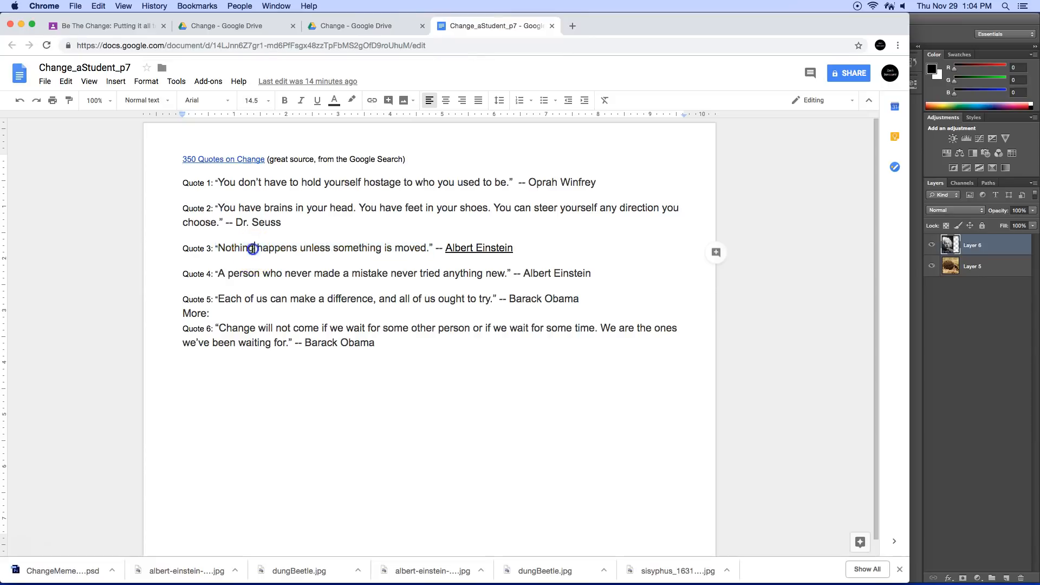
pyautogui.moveTo(216, 247); pyautogui.dragTo(512, 249)
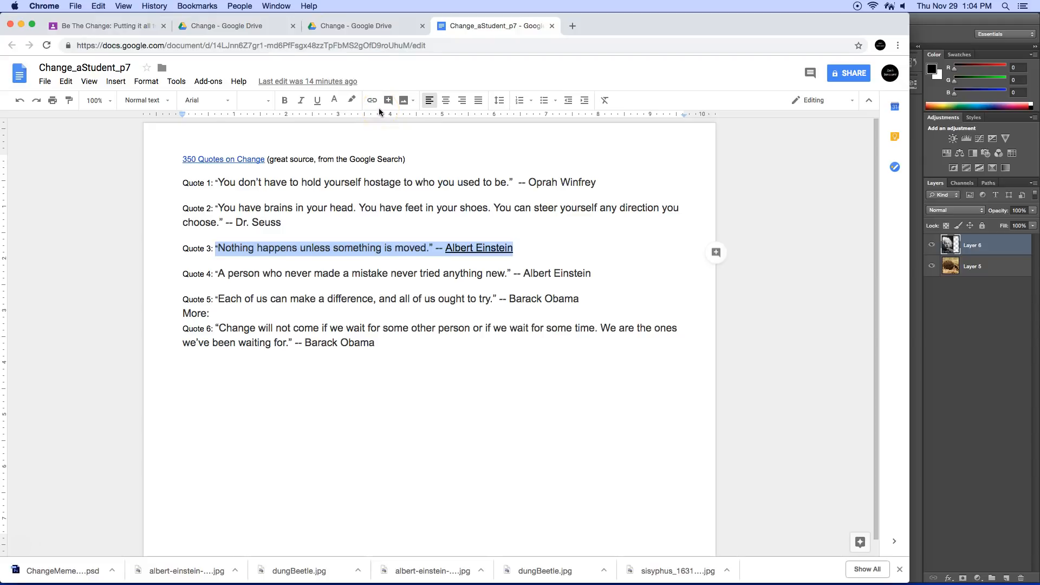
# Switch to Photoshop and paste the copied Einstein quote into a new text box spanning the upper part of the ChangeMeme canvas
pyautogui.press('super+Tab')
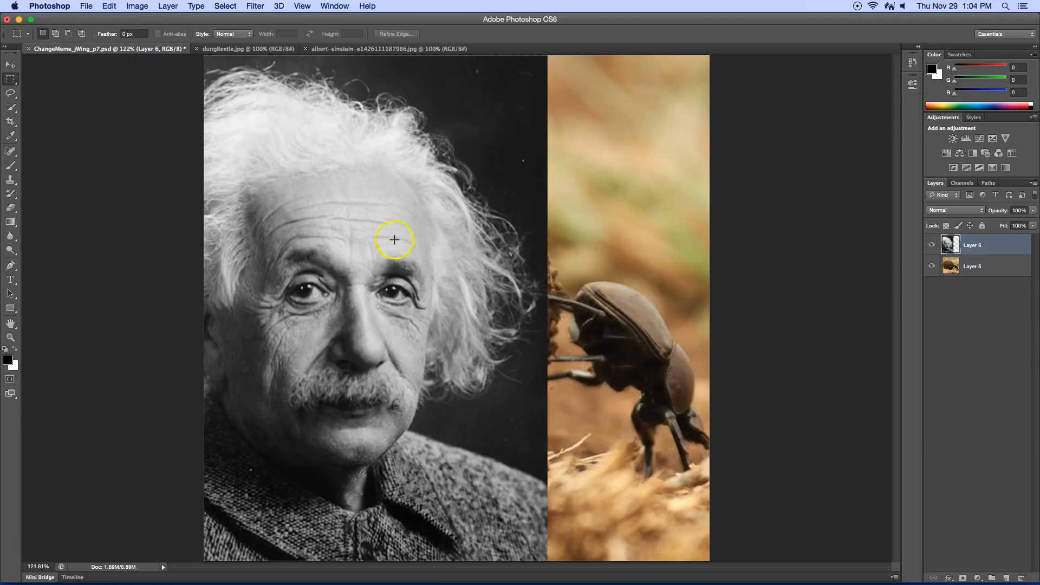
pyautogui.click(10, 280)
pyautogui.moveTo(662, 226); pyautogui.dragTo(231, 76)
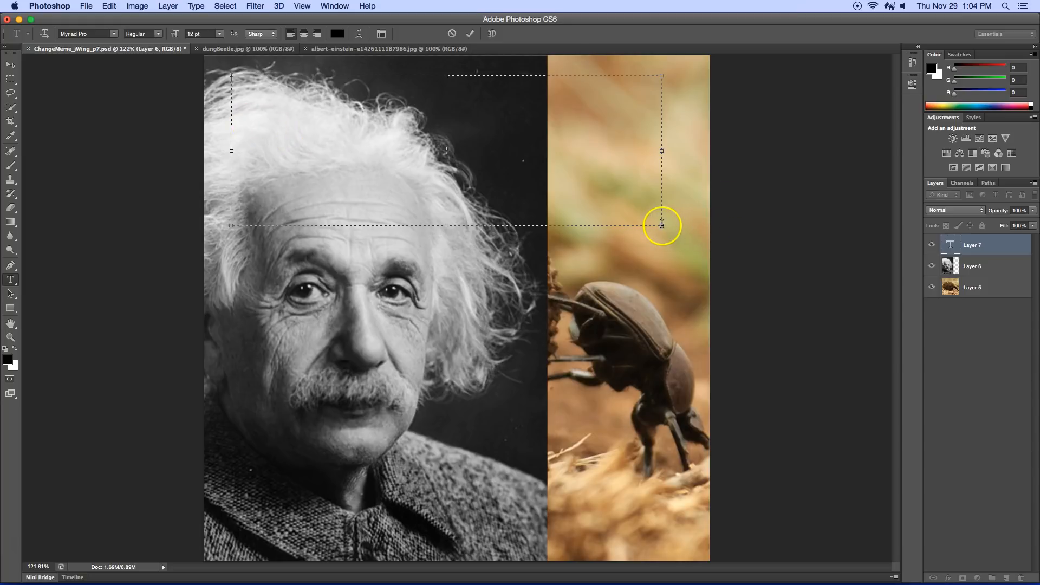
pyautogui.moveTo(661, 225); pyautogui.dragTo(681, 242)
pyautogui.write('Nothing happens unless something is moved." – Albert Einstein')
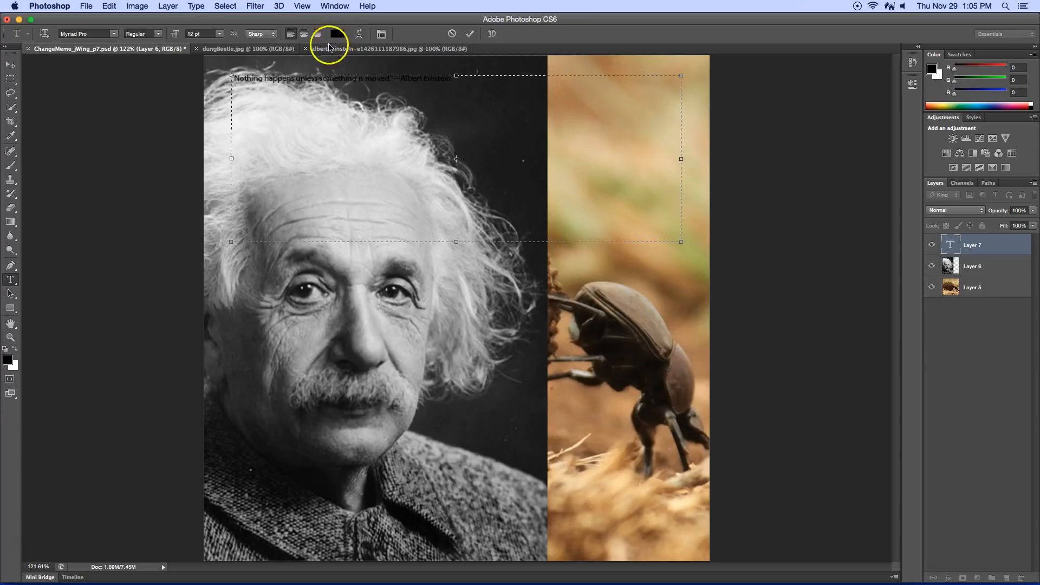
# Change the colour of the entire quote to white and finish editing the text
pyautogui.tripleClick(285, 79)
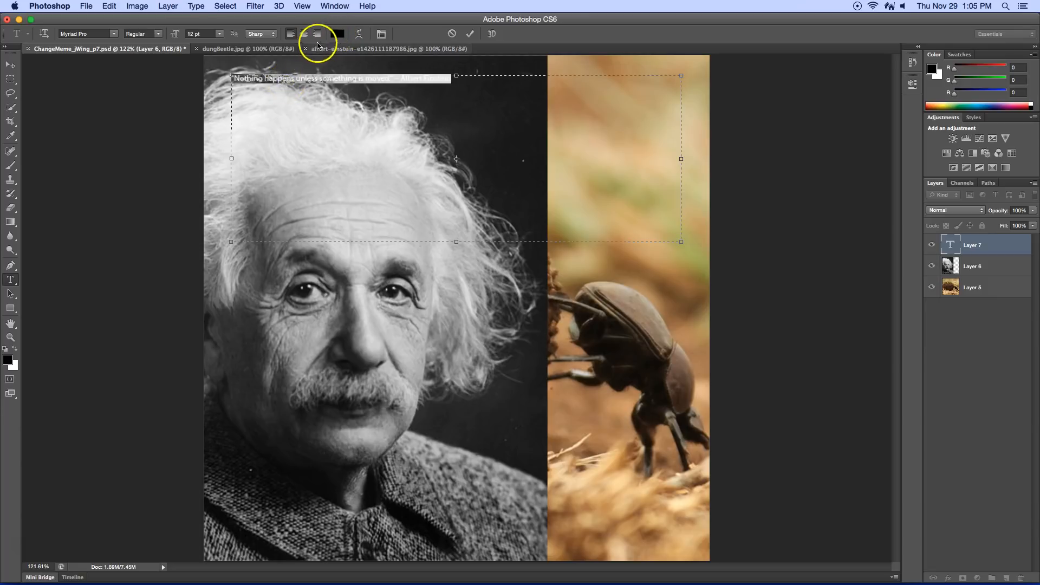
pyautogui.click(336, 35)
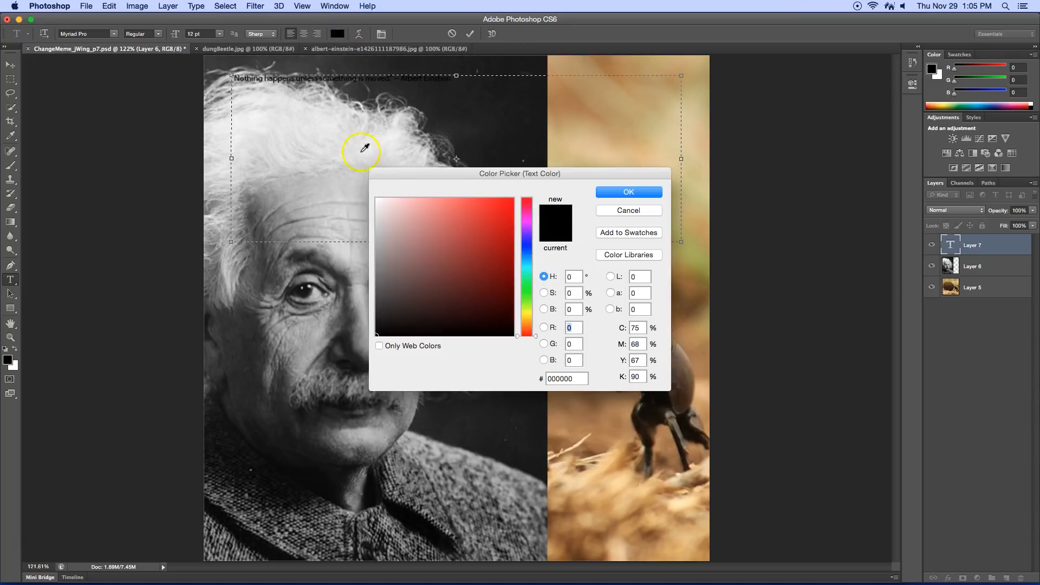
pyautogui.moveTo(395, 213); pyautogui.dragTo(355, 182)
pyautogui.click(622, 193)
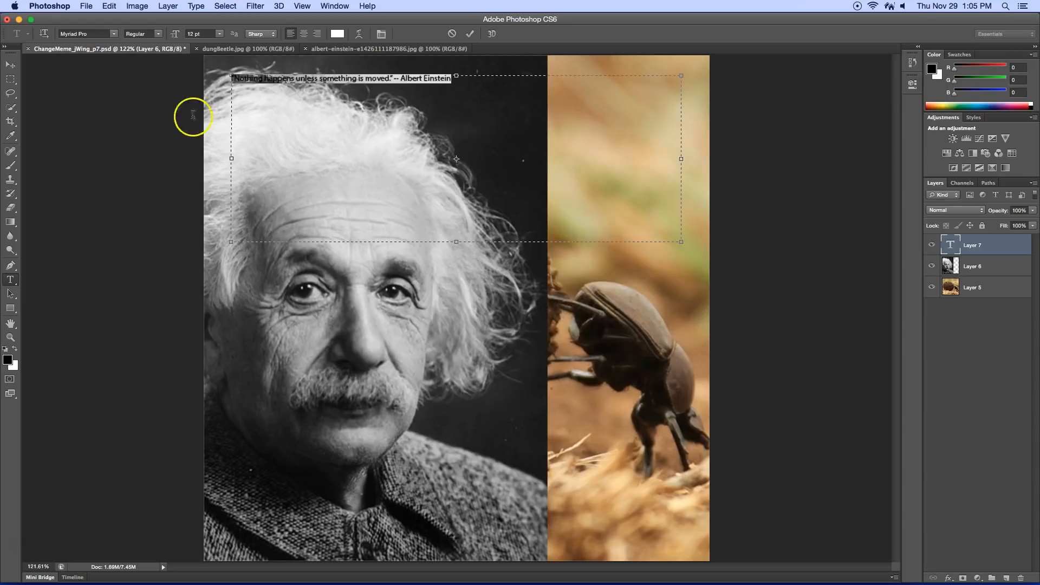
pyautogui.click(11, 65)
# Free-transform the quote layer to about 129.7% width and 158.5% height, keeping its upper-left corner in place
pyautogui.click(281, 81)
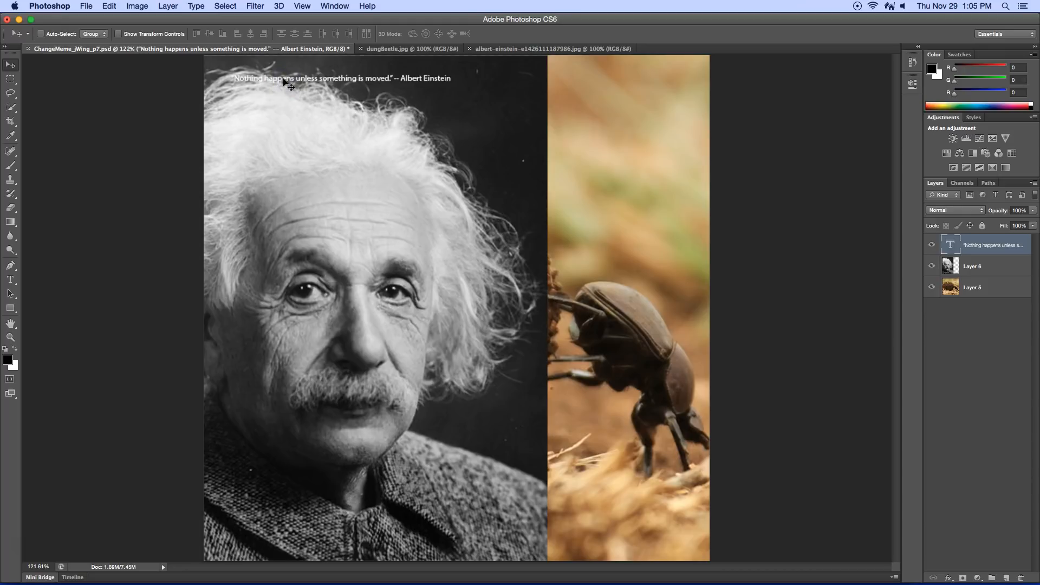
pyautogui.press('super+t')
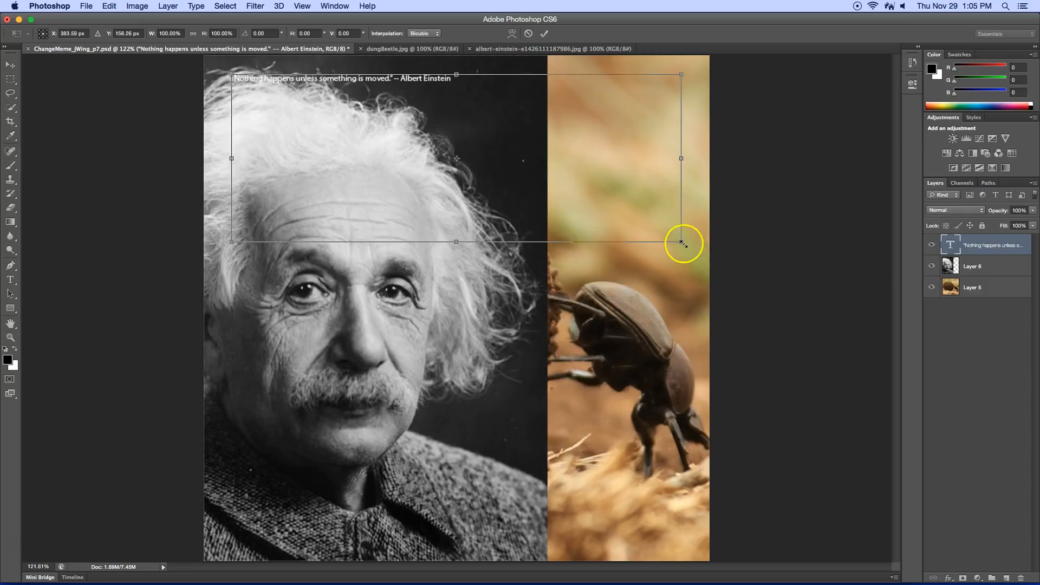
pyautogui.moveTo(682, 243); pyautogui.dragTo(813, 340)
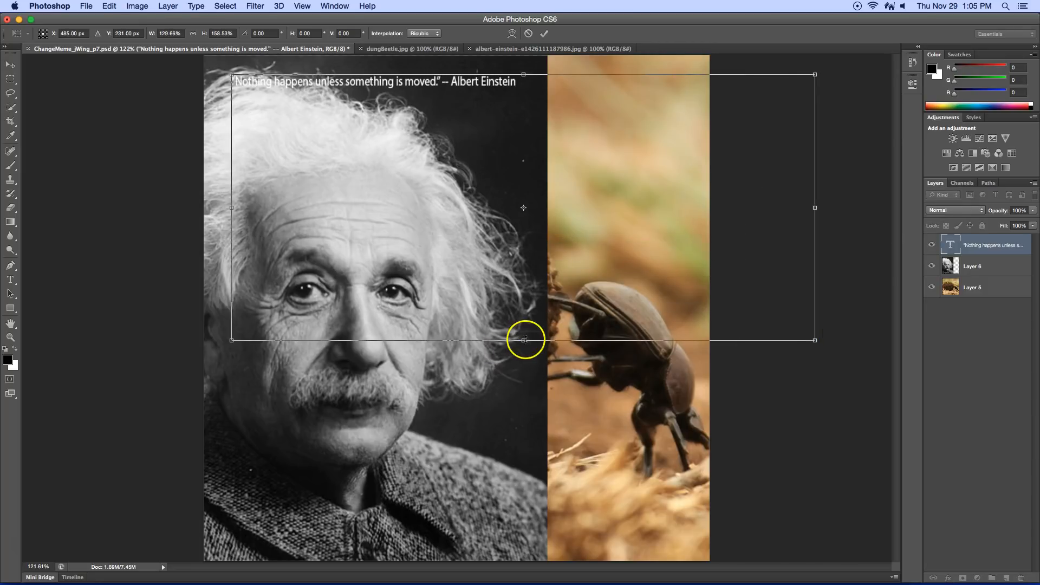
pyautogui.moveTo(522, 342); pyautogui.dragTo(519, 179)
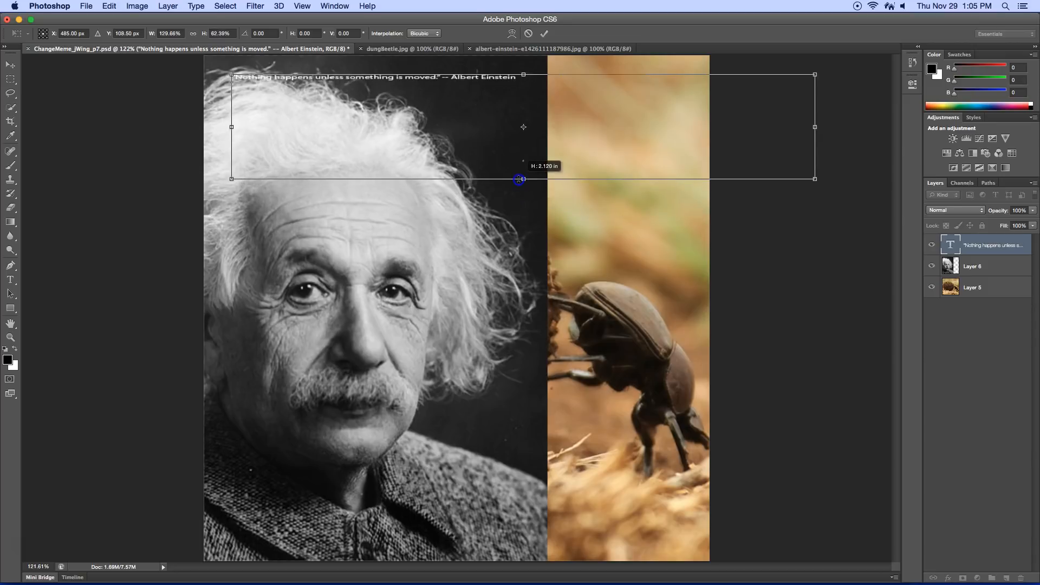
pyautogui.press('super+z')
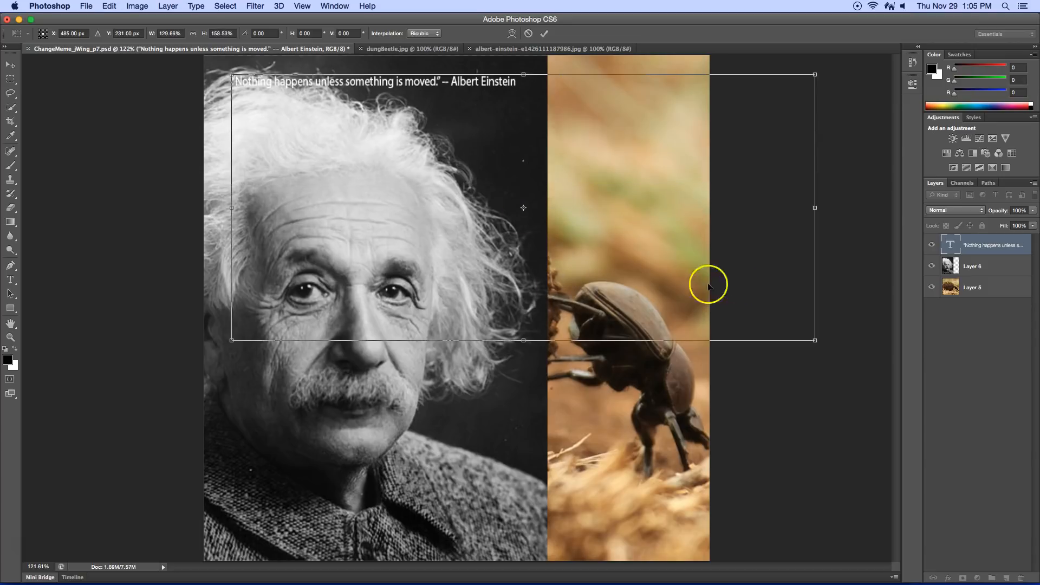
pyautogui.moveTo(815, 342); pyautogui.dragTo(681, 254)
pyautogui.press('super+z')
# Apply the transformation and set the font size of the whole quote to 48 pt
pyautogui.click(10, 280)
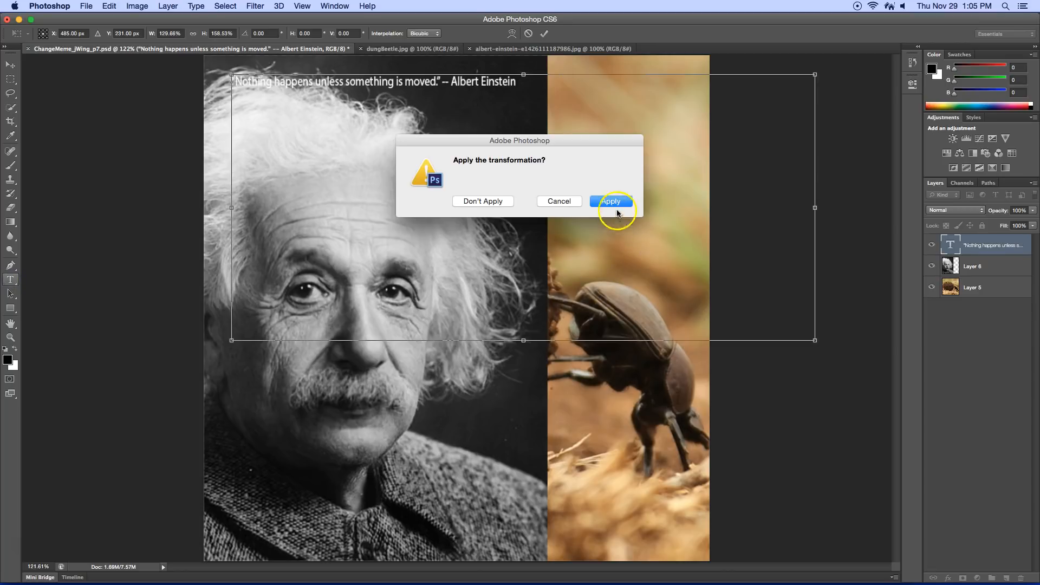
pyautogui.click(608, 201)
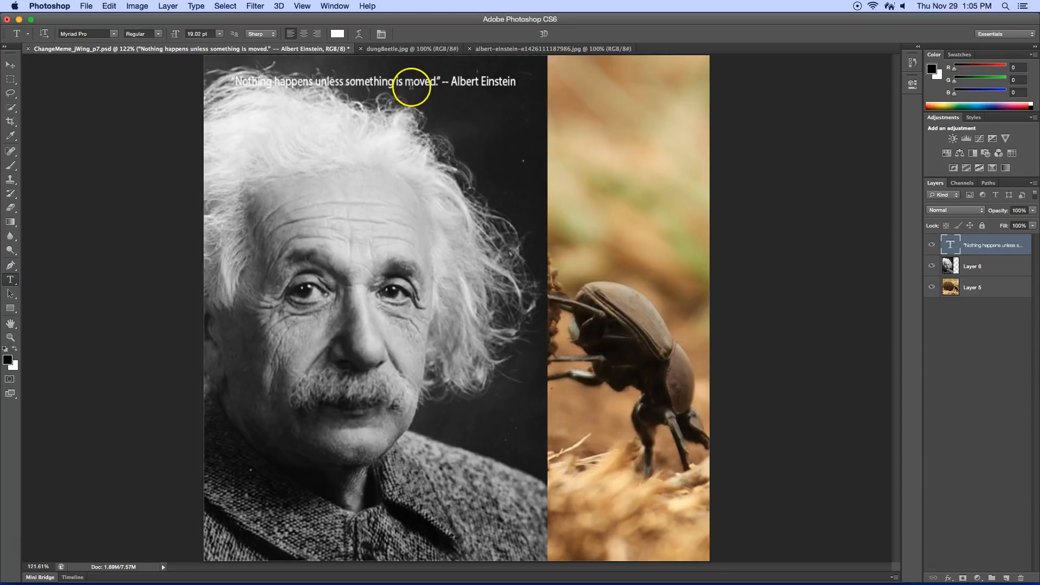
pyautogui.tripleClick(411, 81)
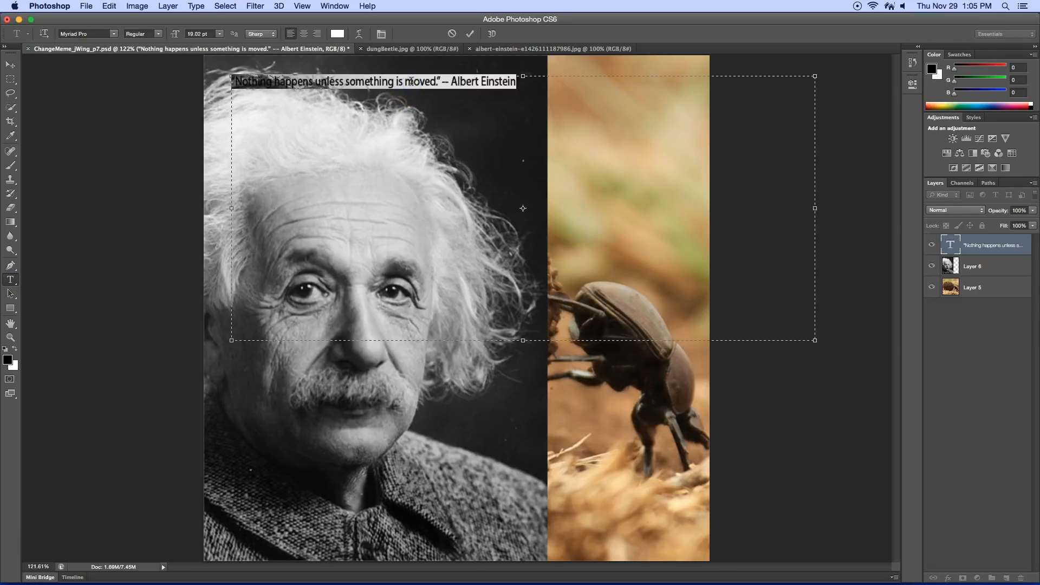
pyautogui.click(219, 34)
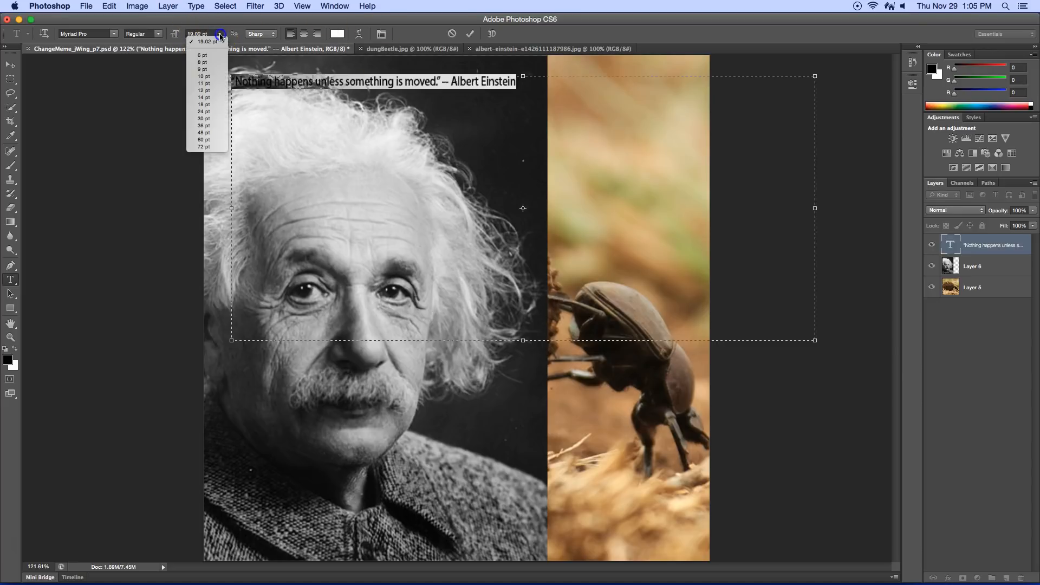
pyautogui.click(214, 132)
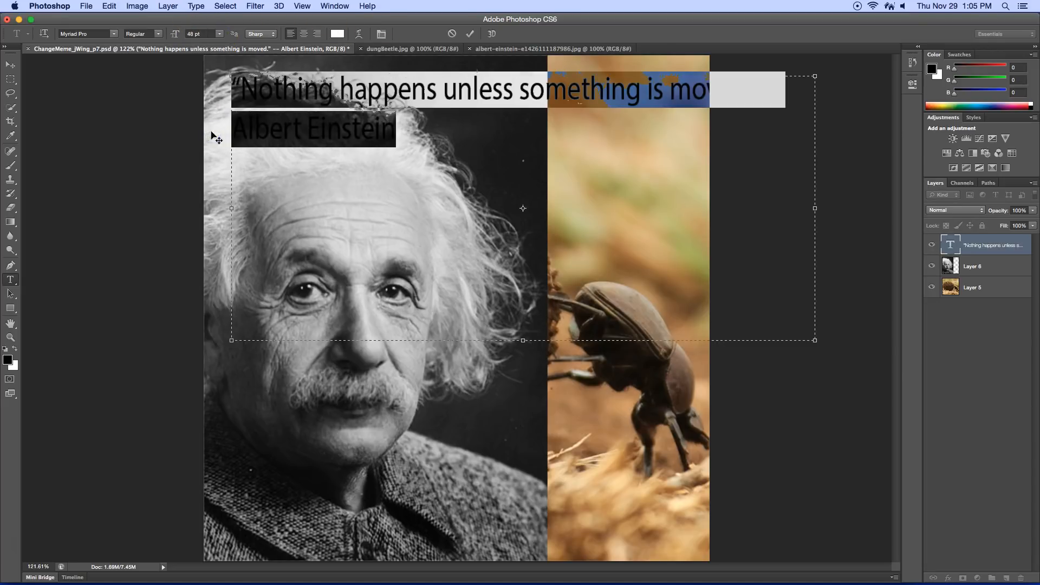
# Break the quote into three lines, starting new ones before "unless" and before "-- Albert Einstein"
pyautogui.click(648, 96)
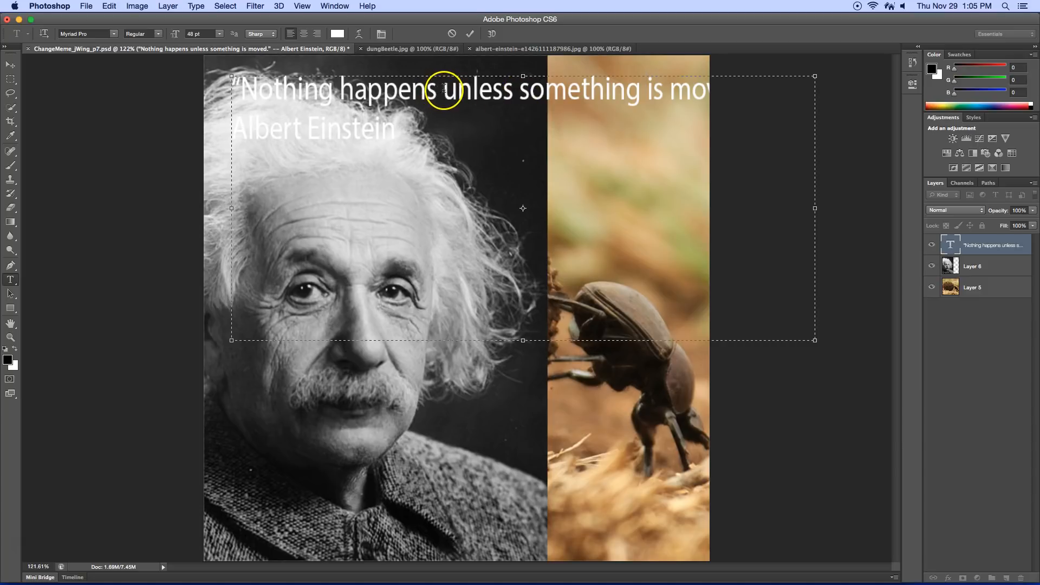
pyautogui.press('Return')
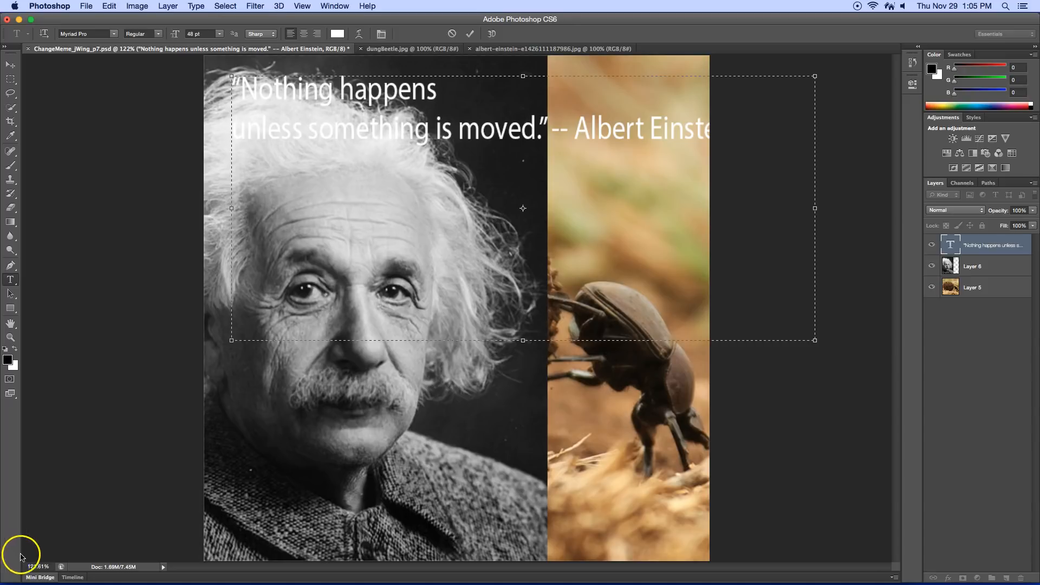
pyautogui.click(23, 553)
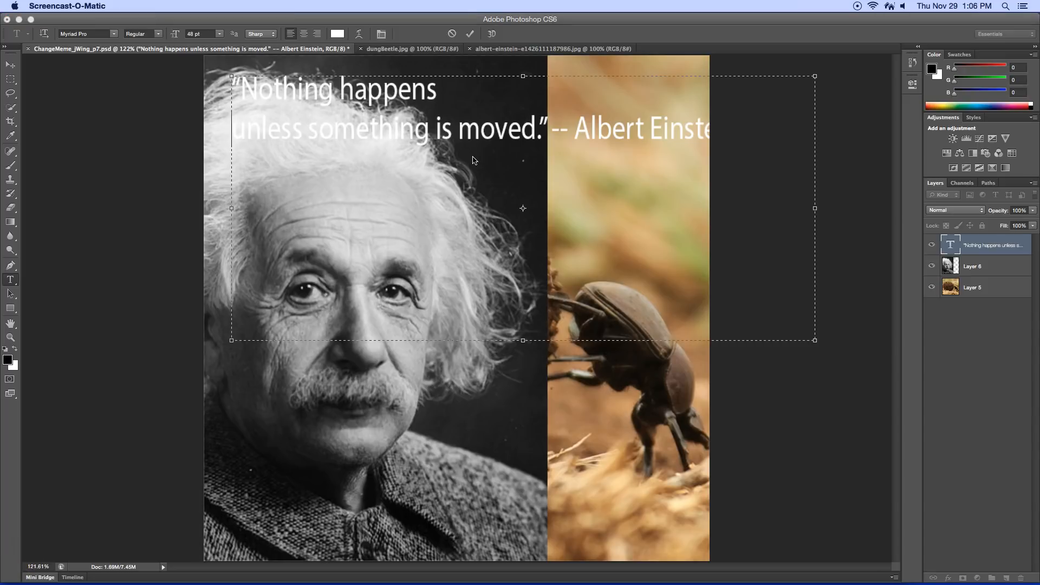
pyautogui.click(550, 129)
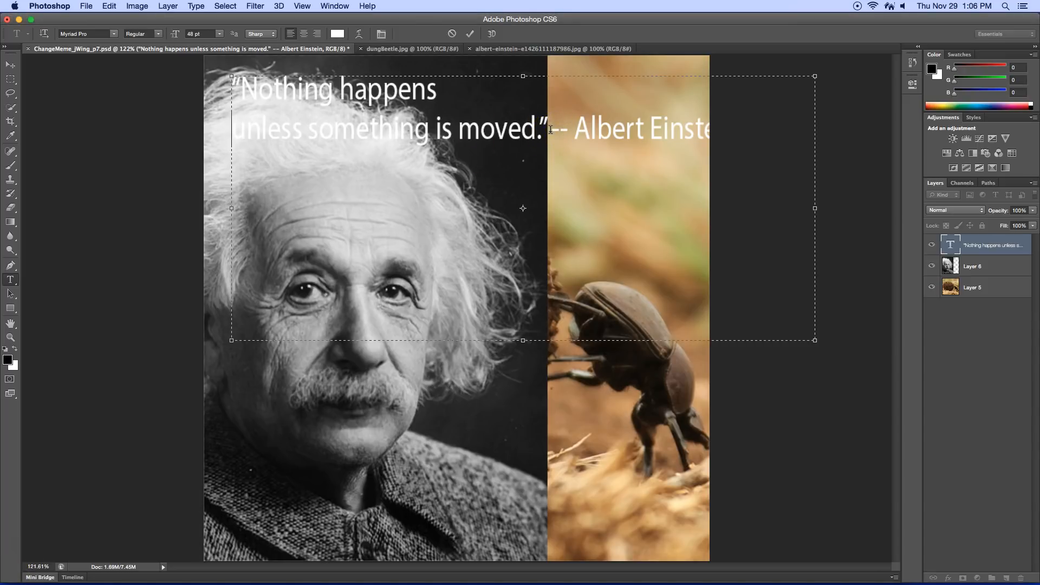
pyautogui.press('Return')
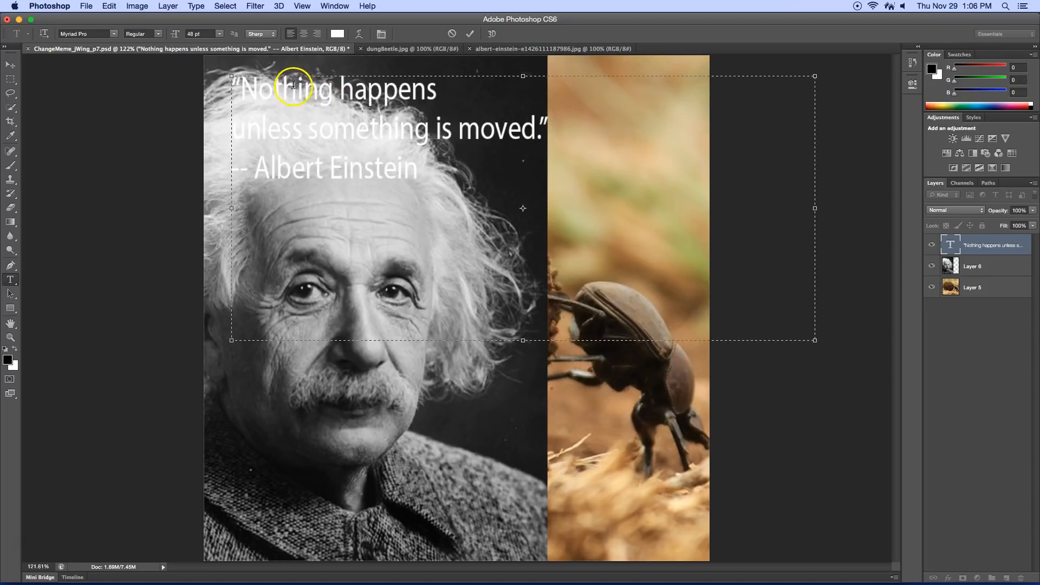
# Reposition the three-line quote over Einstein's hair and forehead, with the end of its second line reaching the beetle image
pyautogui.click(10, 65)
pyautogui.moveTo(306, 97); pyautogui.dragTo(455, 84)
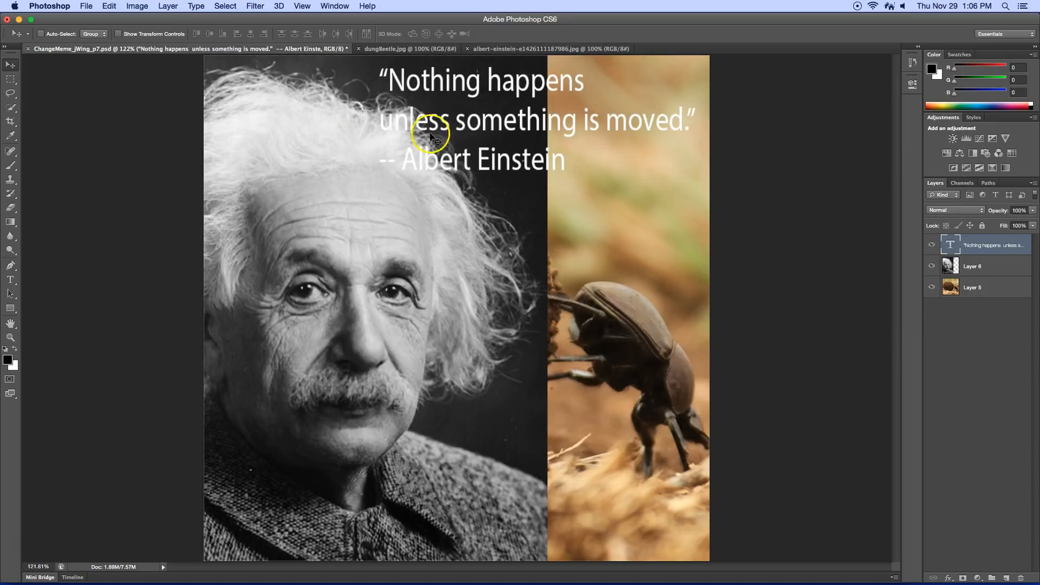
pyautogui.moveTo(469, 130); pyautogui.dragTo(333, 153)
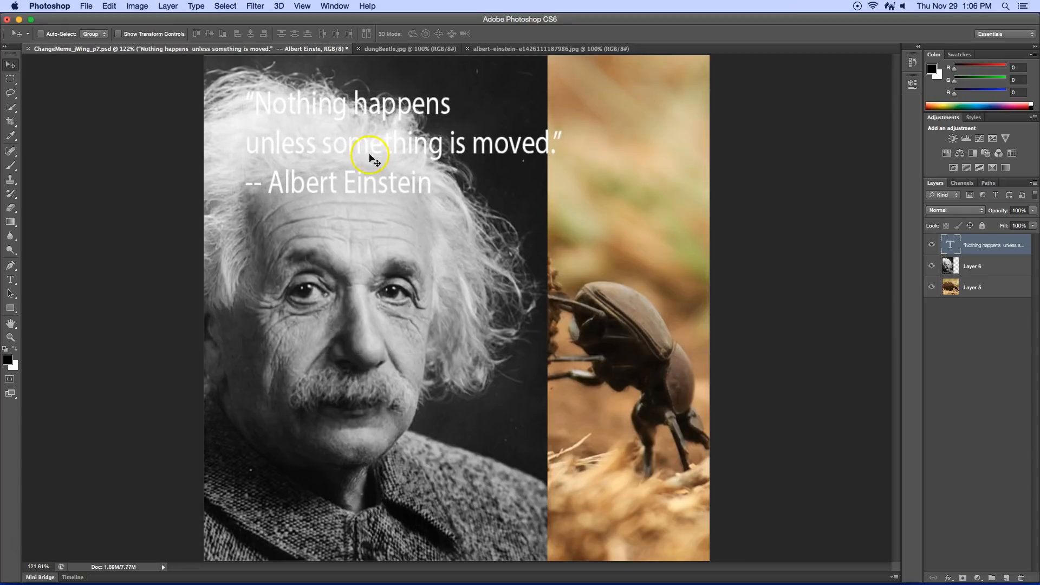
# Recolour the word "Nothing" and its opening quotation mark black
pyautogui.click(10, 281)
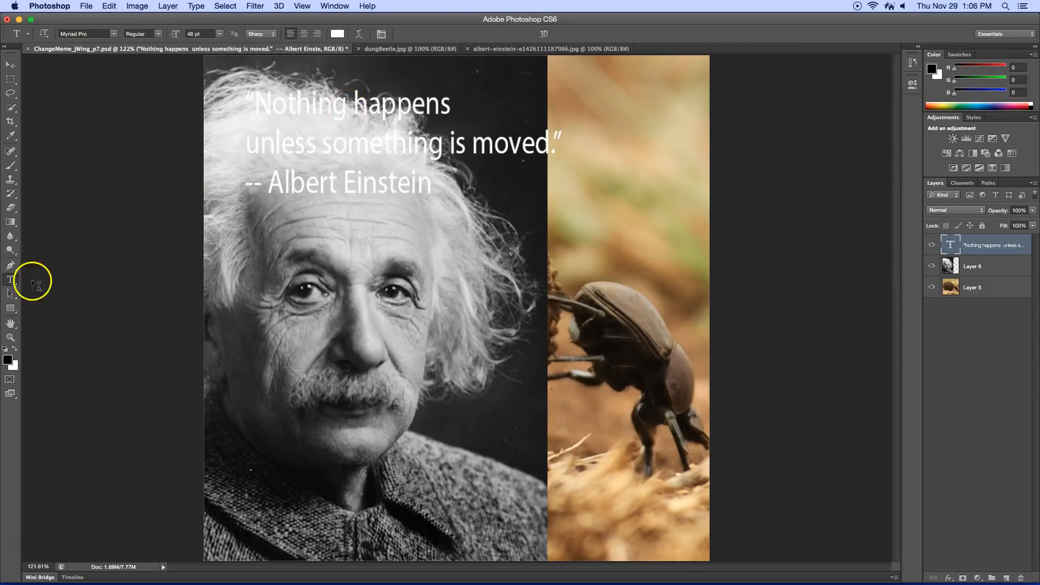
pyautogui.moveTo(346, 106); pyautogui.dragTo(232, 107)
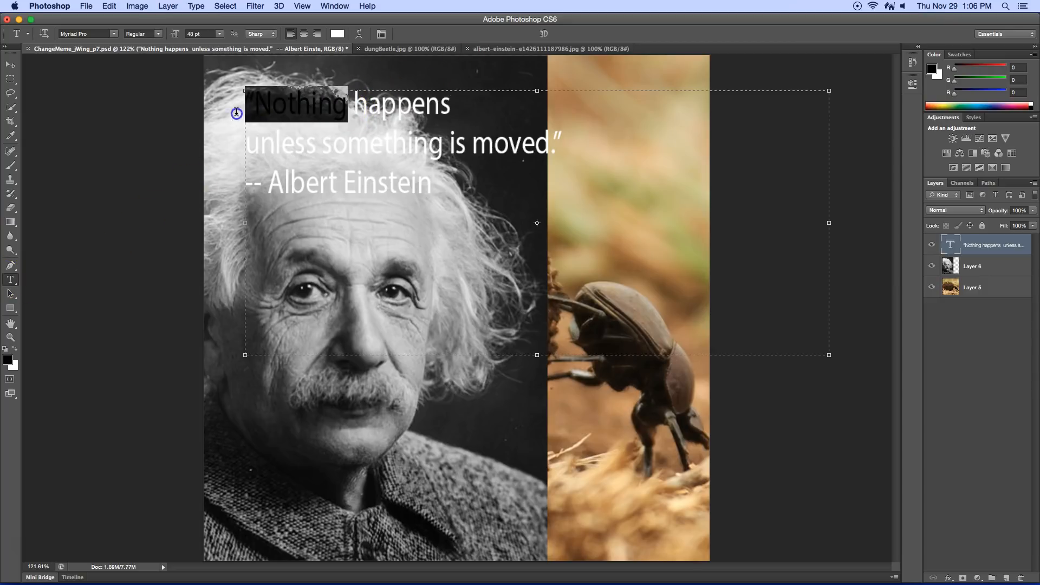
pyautogui.click(337, 34)
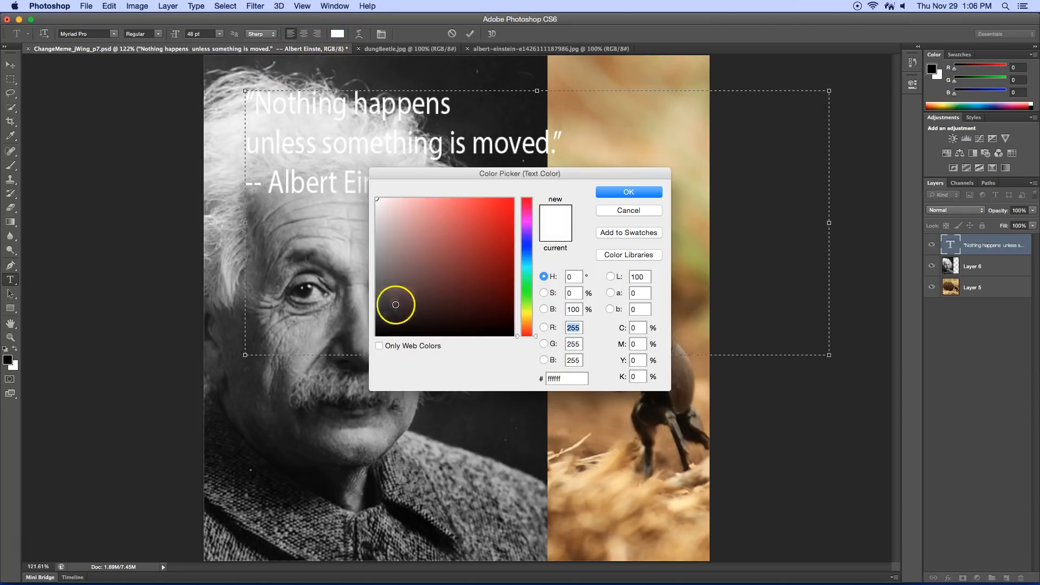
pyautogui.moveTo(395, 302); pyautogui.dragTo(372, 349)
pyautogui.click(617, 192)
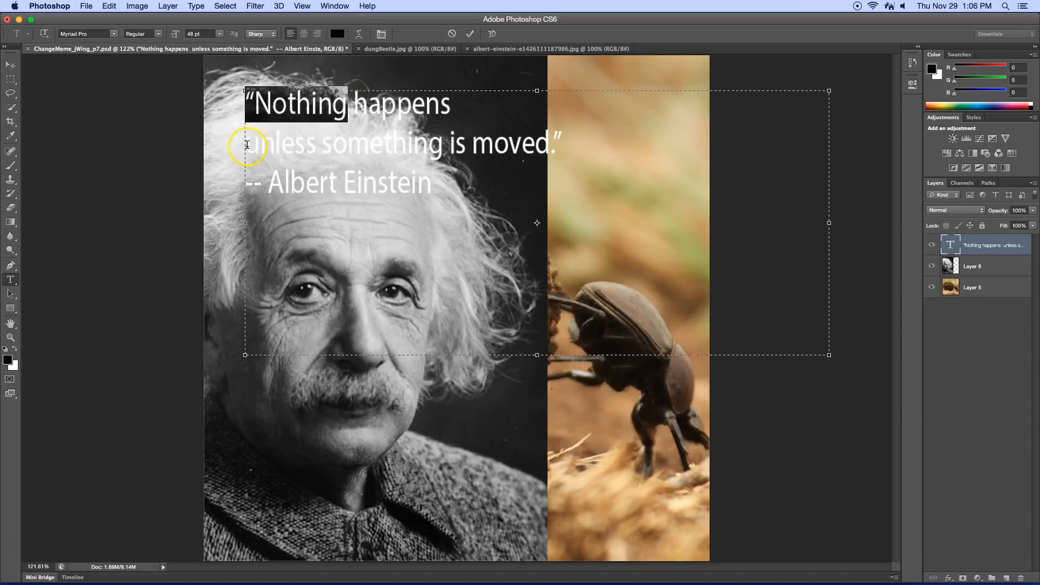
# Recolour the words "unless something" in the second line black, leaving "is moved." white
pyautogui.moveTo(247, 146); pyautogui.dragTo(444, 144)
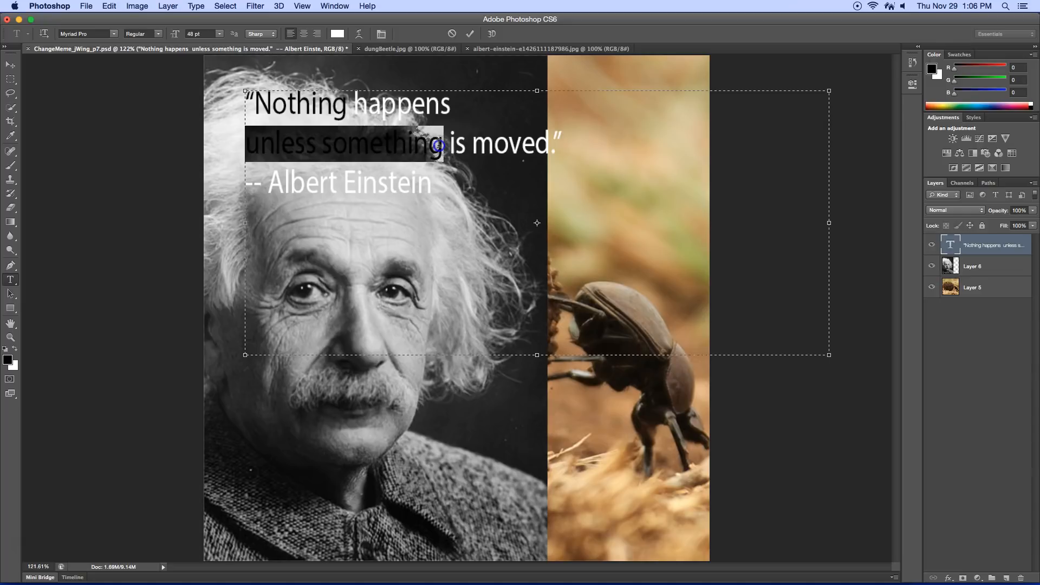
pyautogui.click(336, 33)
pyautogui.moveTo(425, 262); pyautogui.dragTo(371, 343)
pyautogui.click(619, 192)
# Recolour the attribution line "-- Albert Einstein" black
pyautogui.click(274, 186)
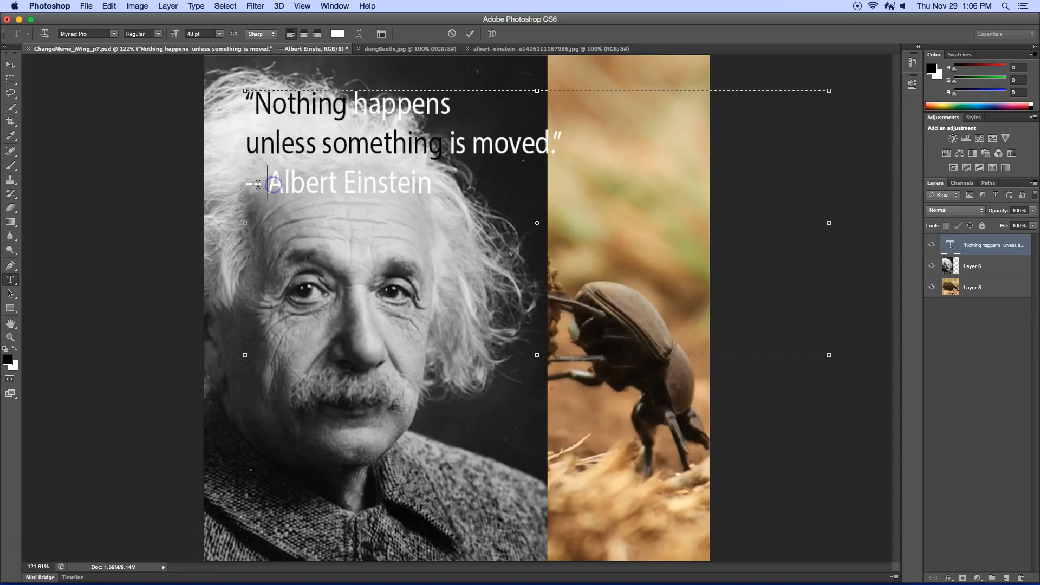
pyautogui.moveTo(246, 184); pyautogui.dragTo(467, 177)
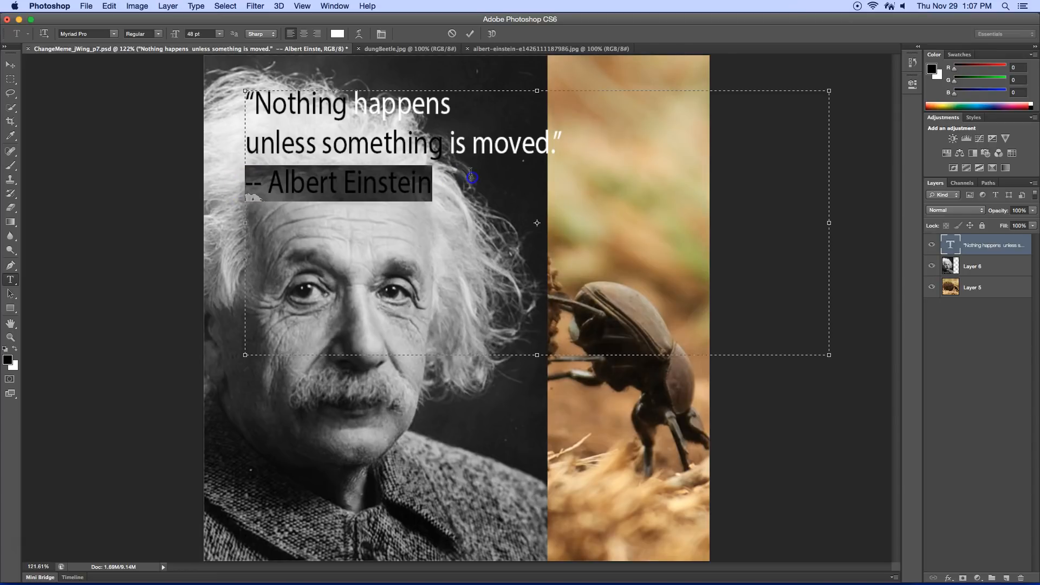
pyautogui.click(337, 33)
pyautogui.moveTo(464, 276); pyautogui.dragTo(536, 364)
pyautogui.click(614, 190)
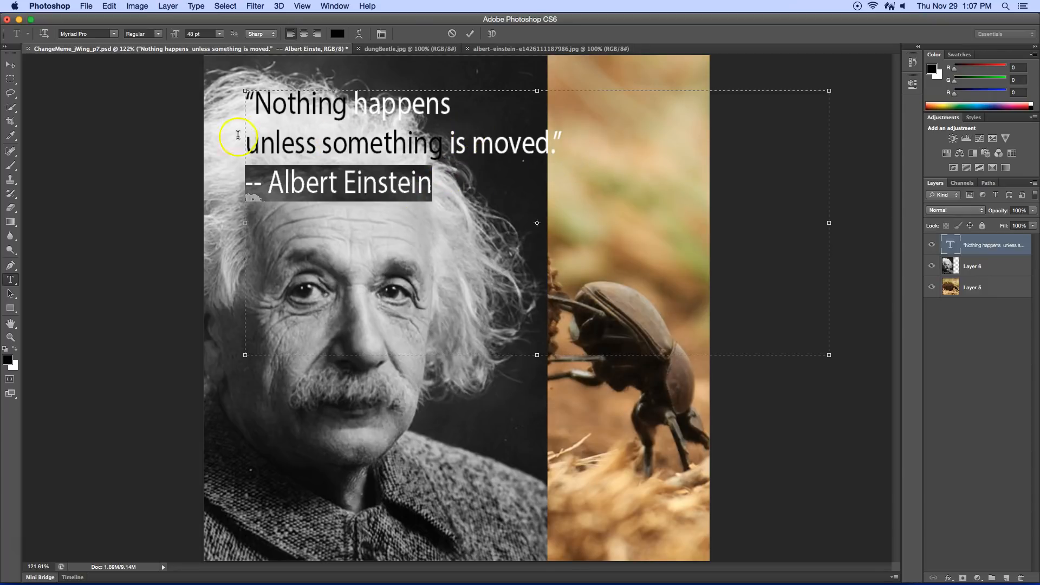
# Finish editing the text and save the ChangeMeme document
pyautogui.click(11, 64)
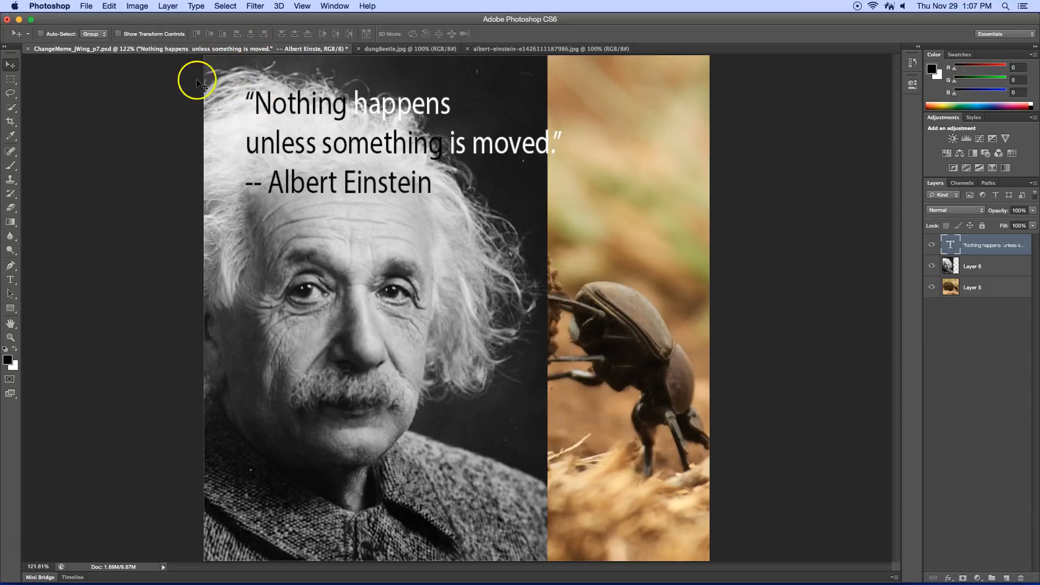
pyautogui.click(86, 7)
pyautogui.click(99, 124)
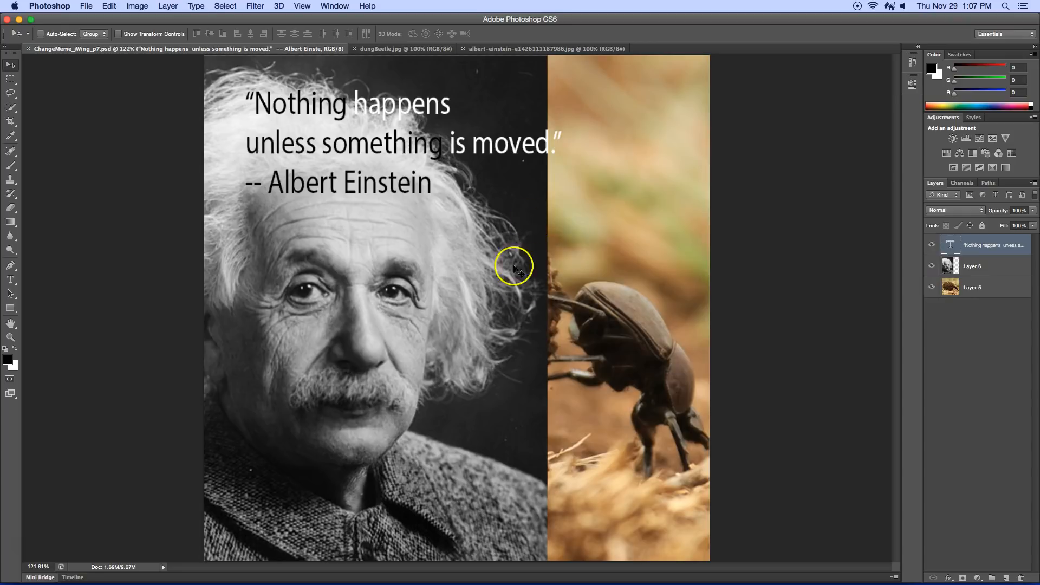
# Check the layer stack by hiding the quote and Einstein layers and showing both again
pyautogui.click(931, 245)
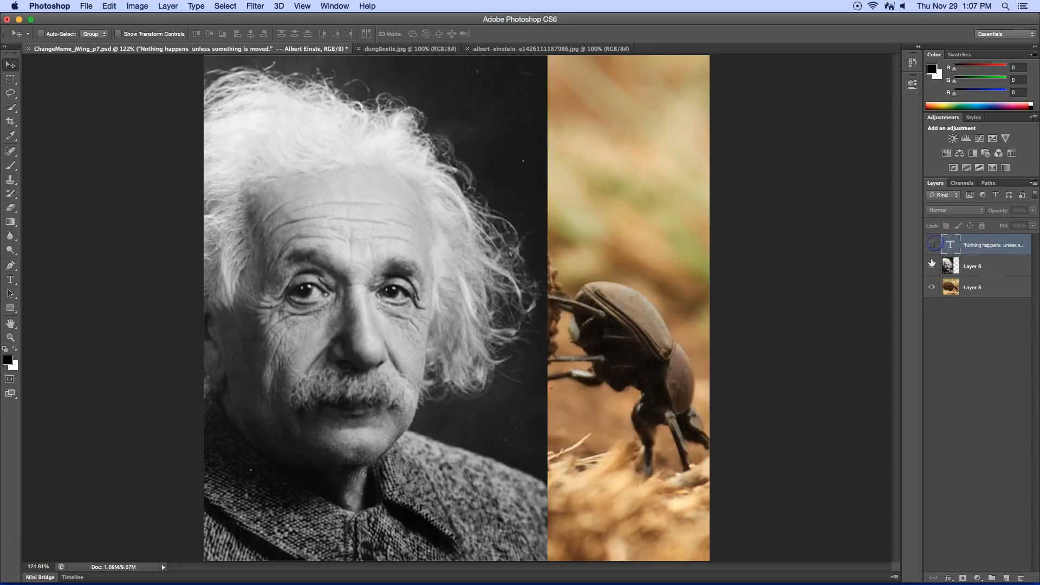
pyautogui.click(930, 266)
pyautogui.click(931, 265)
pyautogui.click(931, 244)
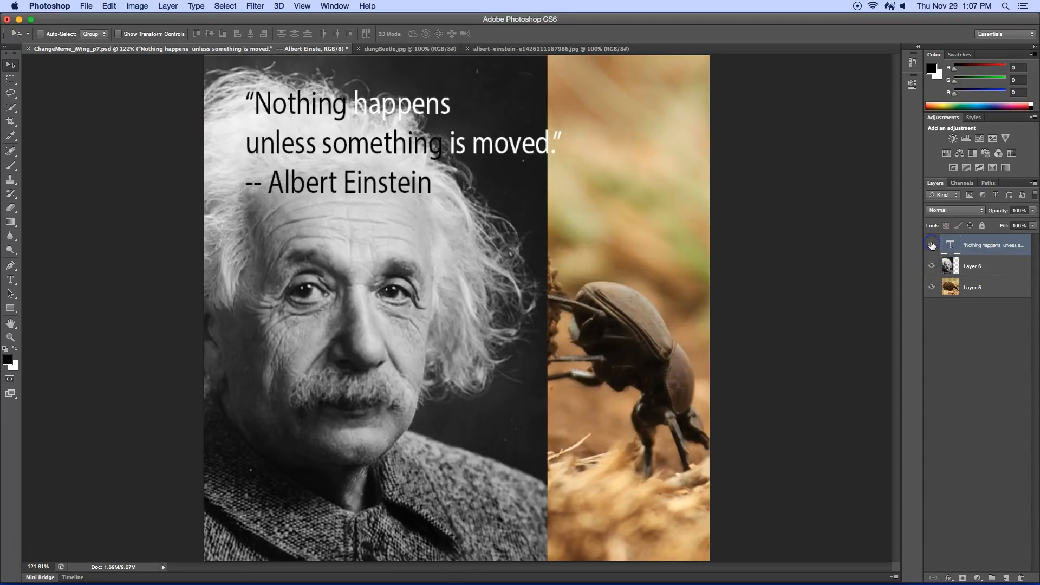